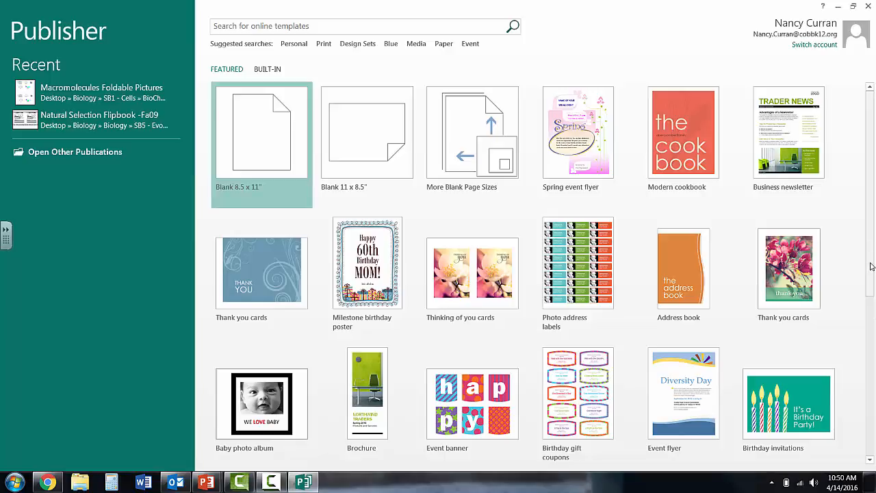
Step: Start a new blank 8.5 x 11" publication
left_click_drag(871, 266, 872, 298)
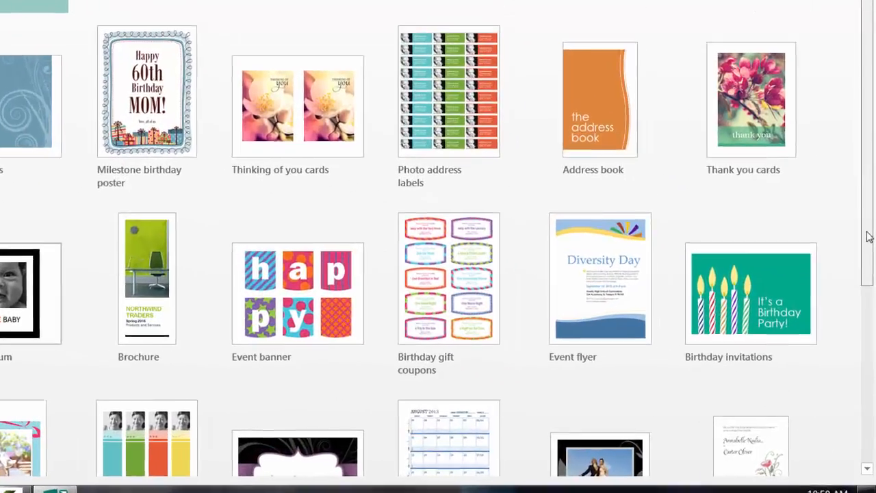
left_click_drag(869, 236, 871, 143)
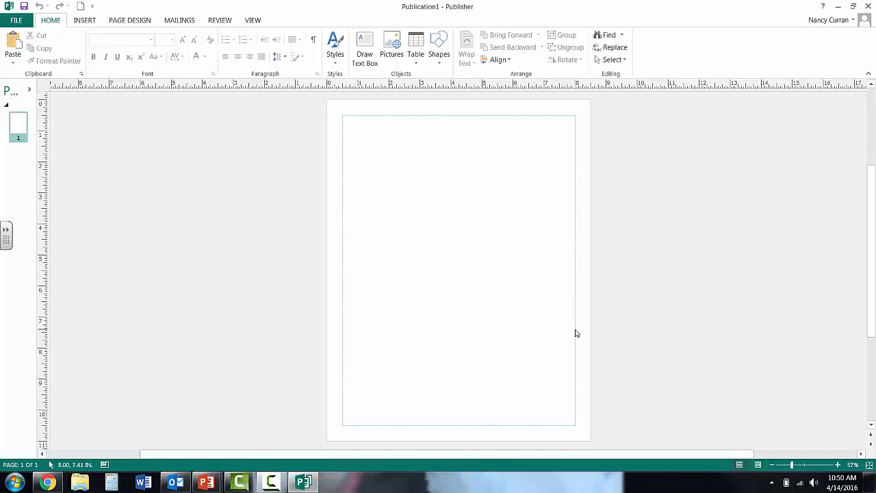
Step: Start changing the publication's template and select the Bounce event flyer from the built-in templates
left_click(134, 21)
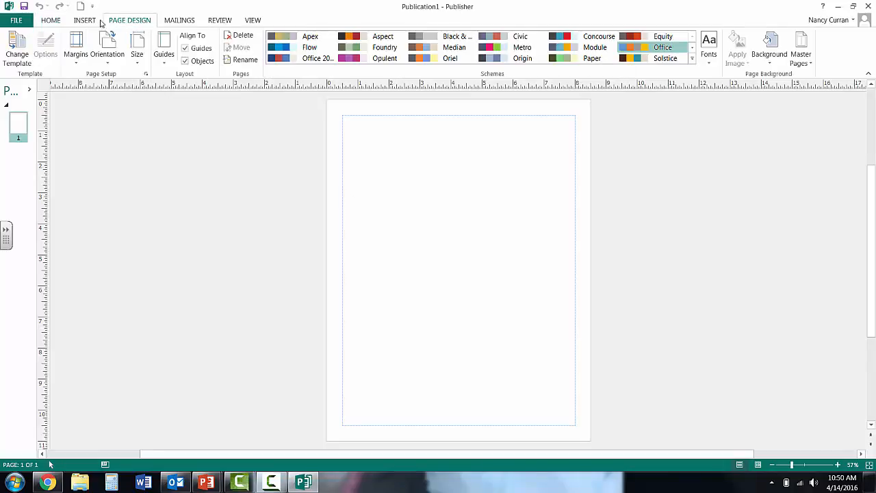
left_click(17, 63)
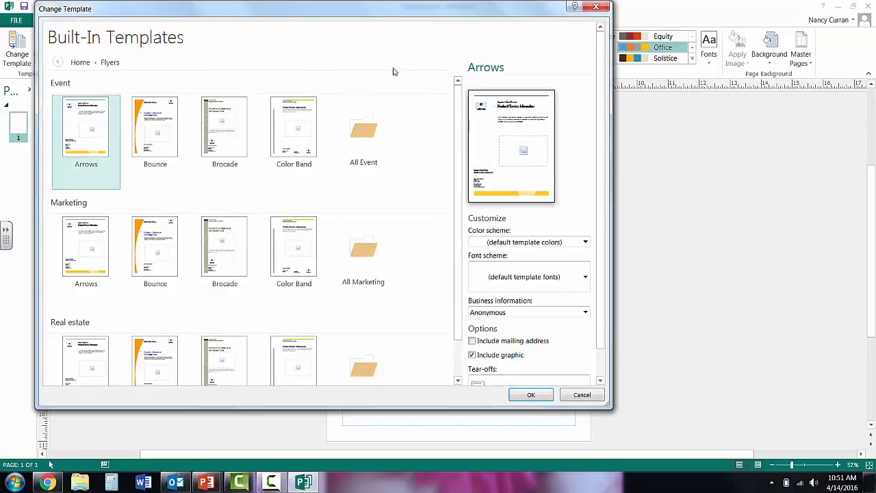
scroll(601, 109, "down", 1)
scroll(600, 110, "down", 1)
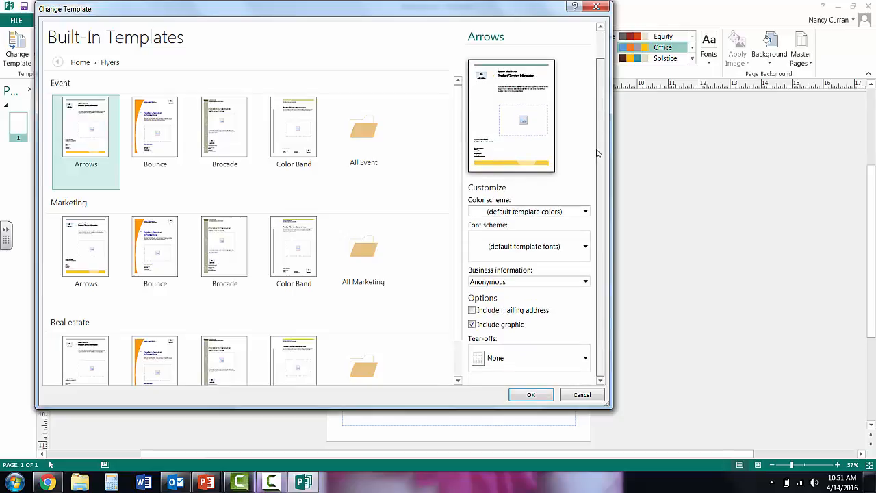
mouse_move(459, 156)
left_mouse_down()
mouse_move(461, 197)
mouse_move(464, 141)
left_mouse_up()
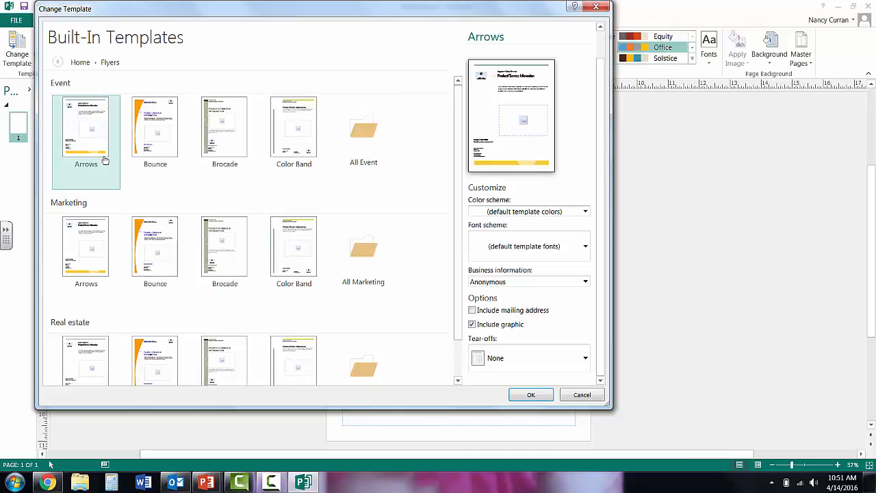
left_click(165, 139)
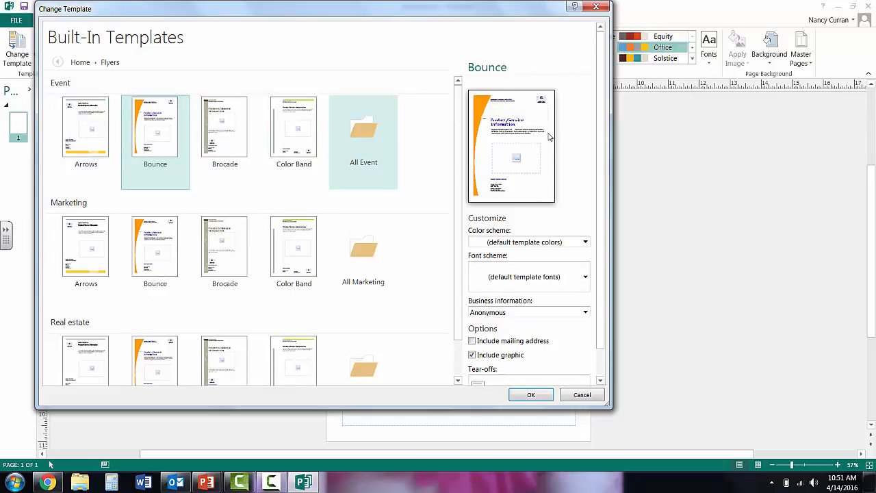
Step: Set the flyer template's color scheme to Iris
left_click(585, 243)
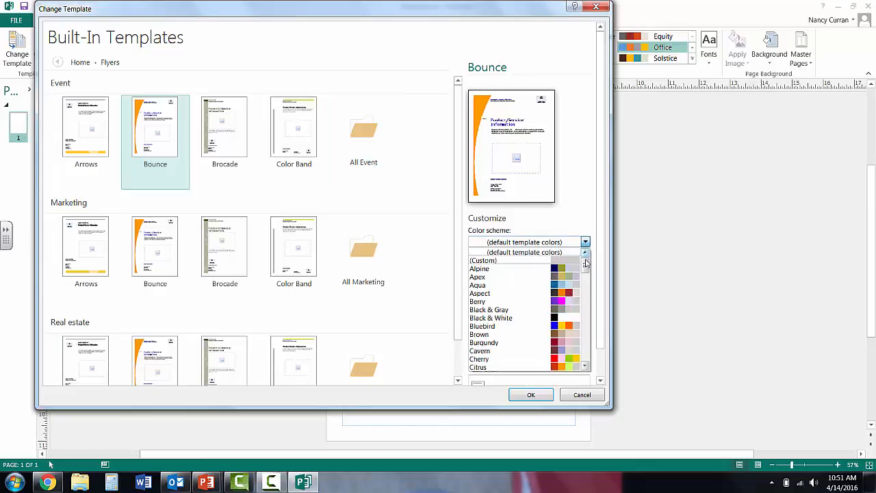
left_click_drag(586, 268, 586, 279)
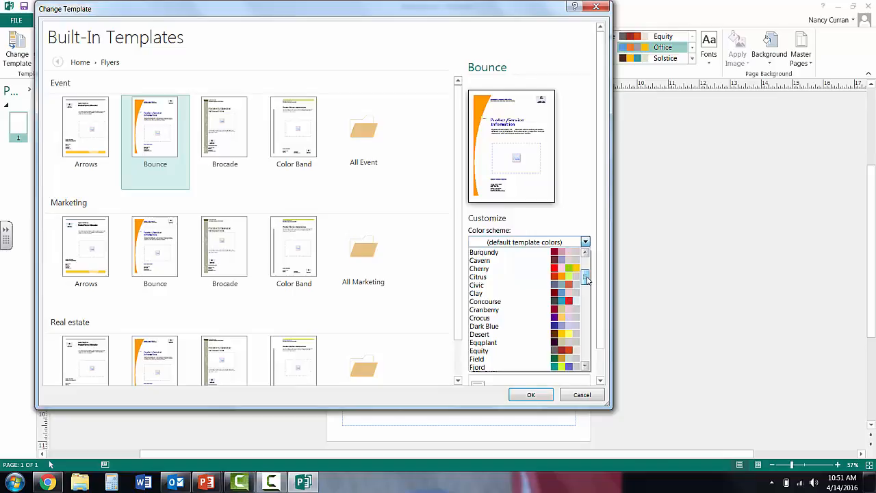
left_click_drag(586, 280, 587, 301)
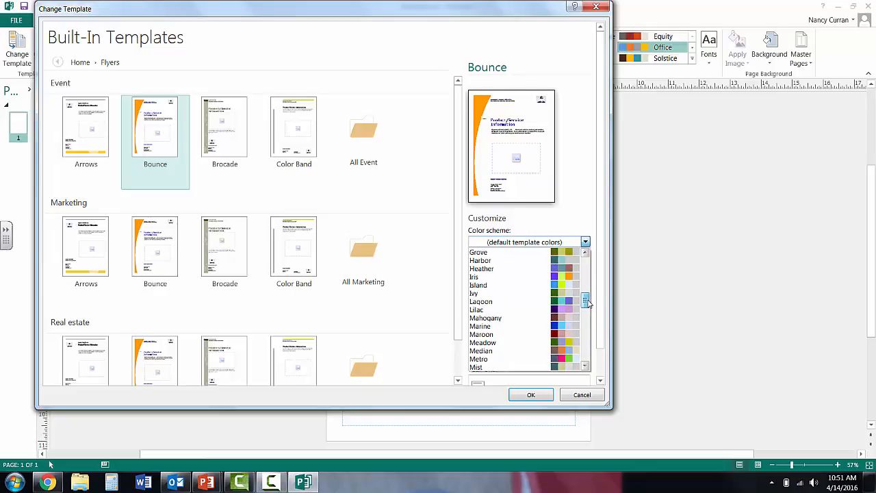
left_click(556, 277)
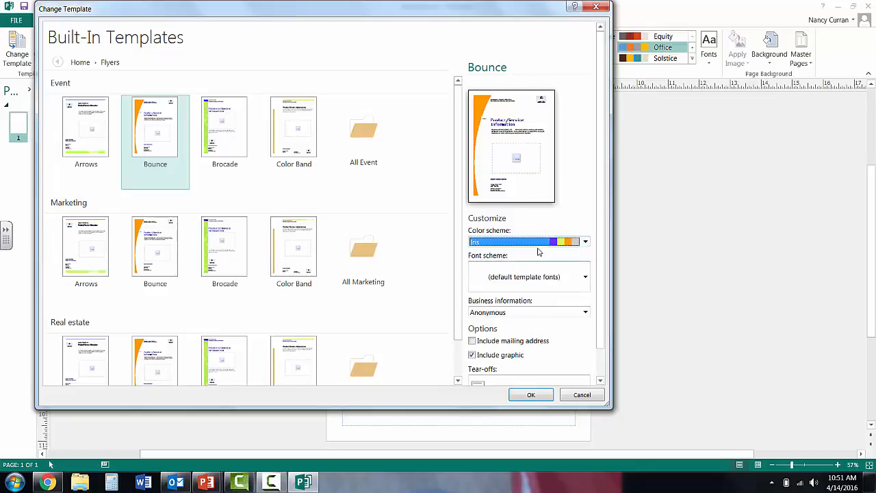
left_click(586, 244)
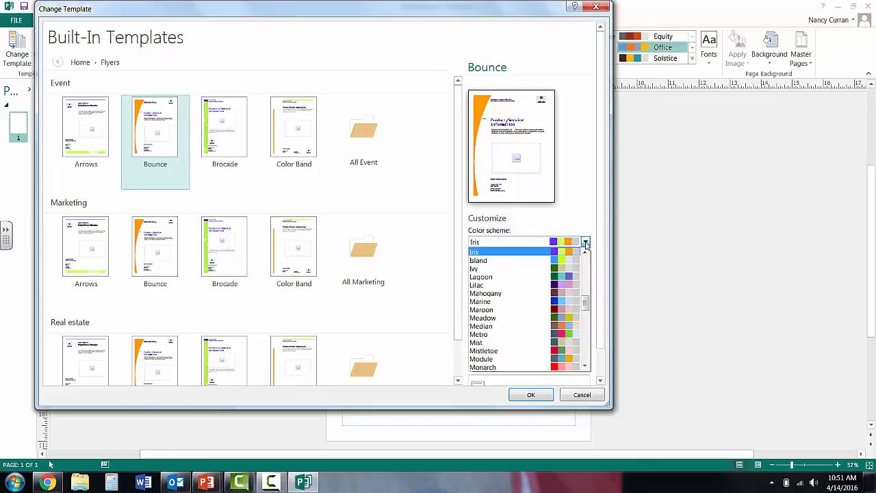
left_click_drag(585, 309, 584, 363)
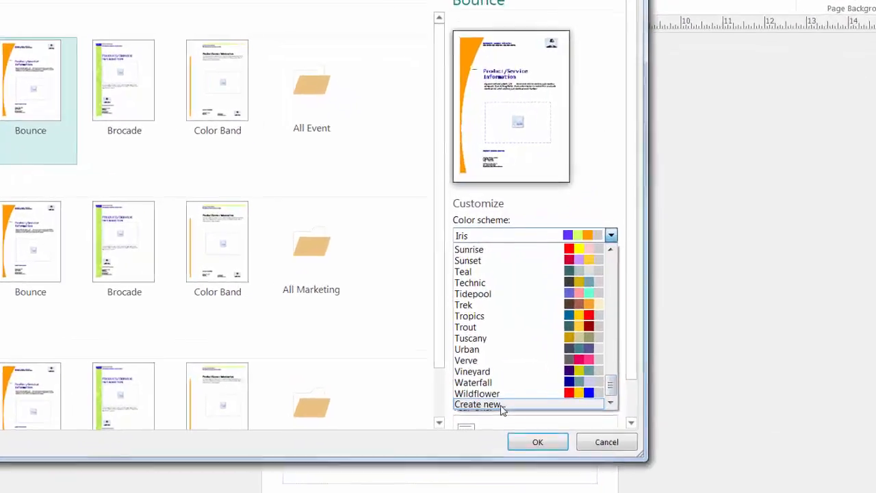
left_click(502, 369)
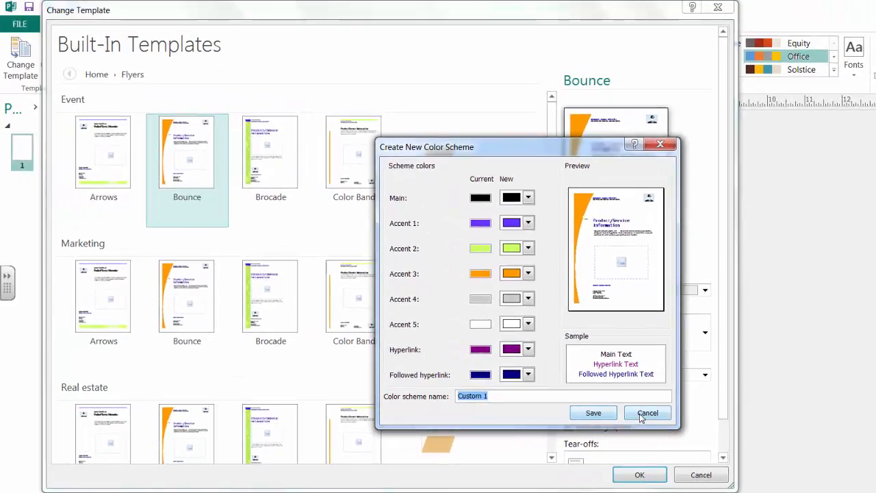
left_click(586, 395)
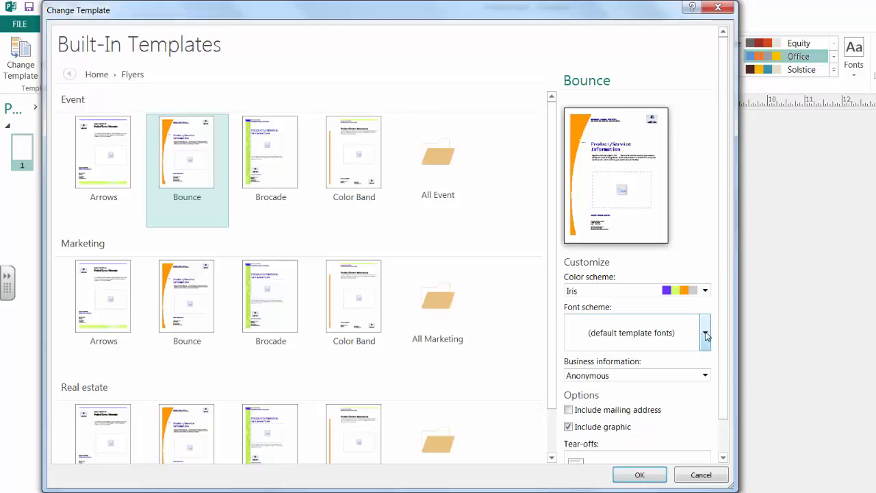
Step: Set the flyer template's font scheme to Literary, with Bookman Old Style and Arial Rounded MT Bold
left_click(705, 333)
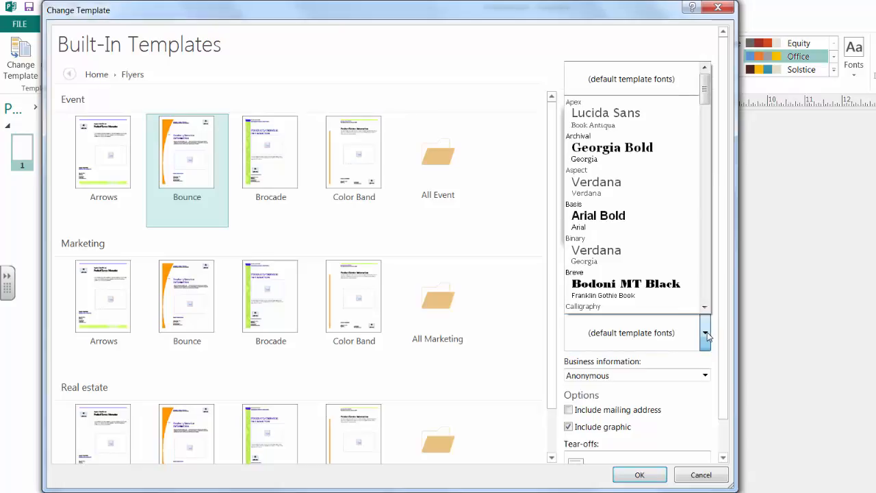
left_click_drag(705, 101, 706, 112)
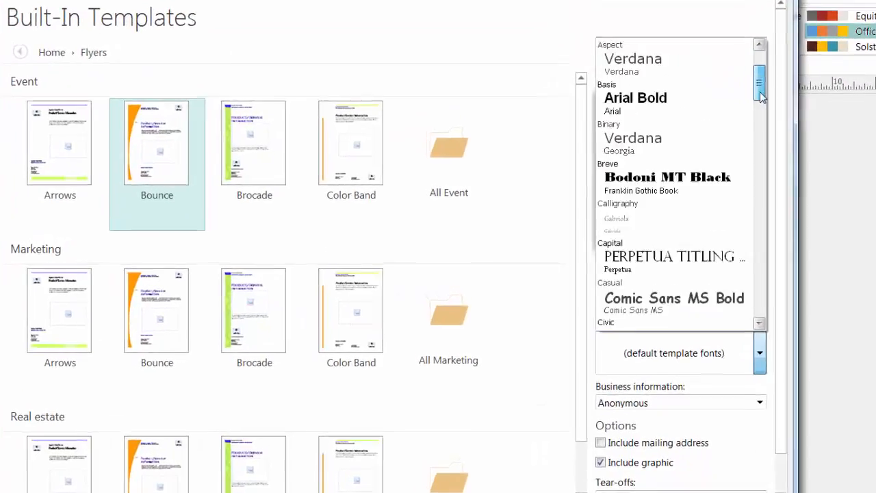
left_click_drag(761, 96, 788, 102)
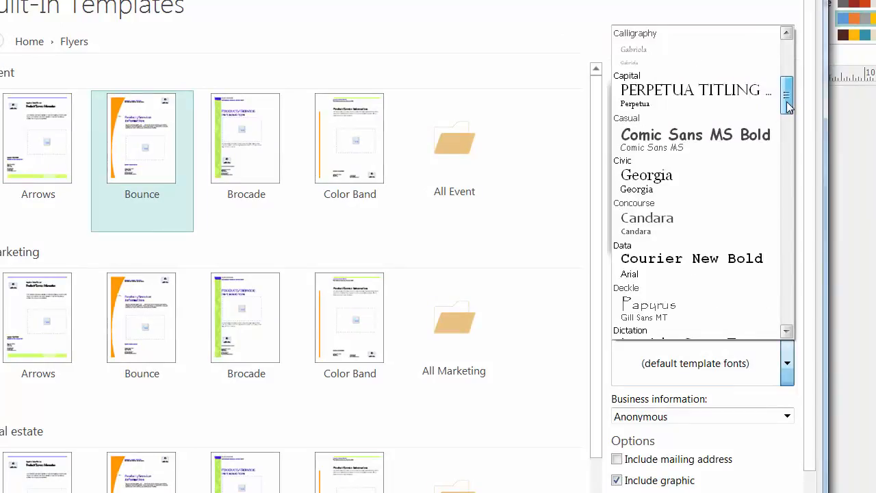
left_click_drag(786, 101, 786, 116)
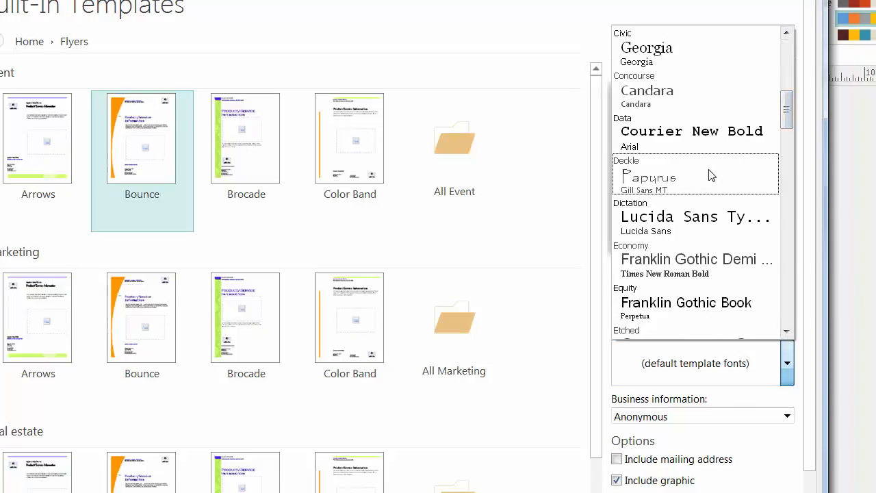
left_click_drag(787, 122, 787, 181)
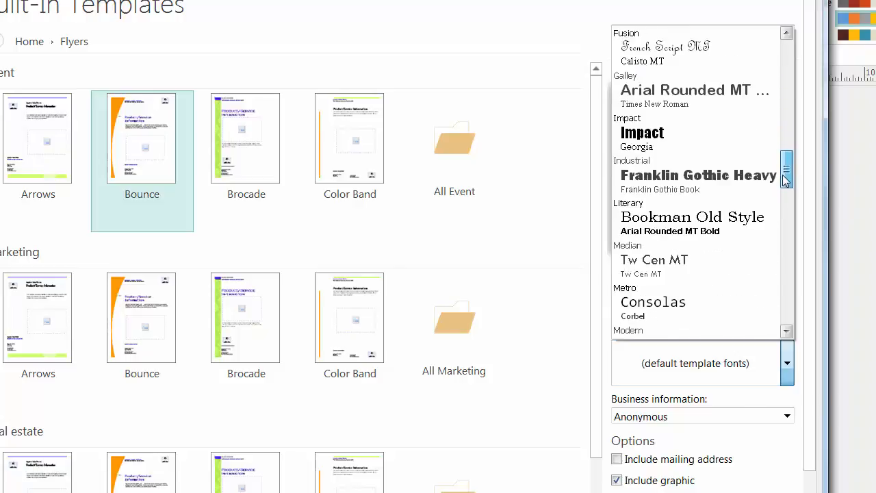
left_click(677, 230)
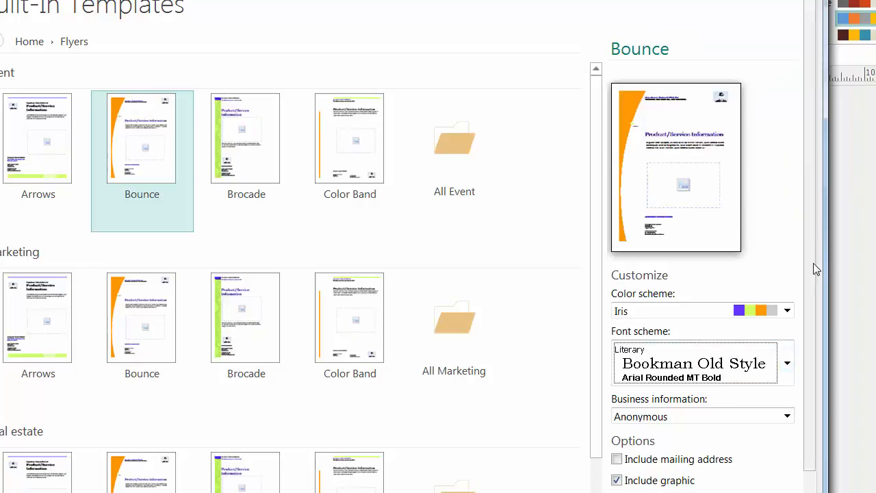
left_click_drag(811, 270, 812, 304)
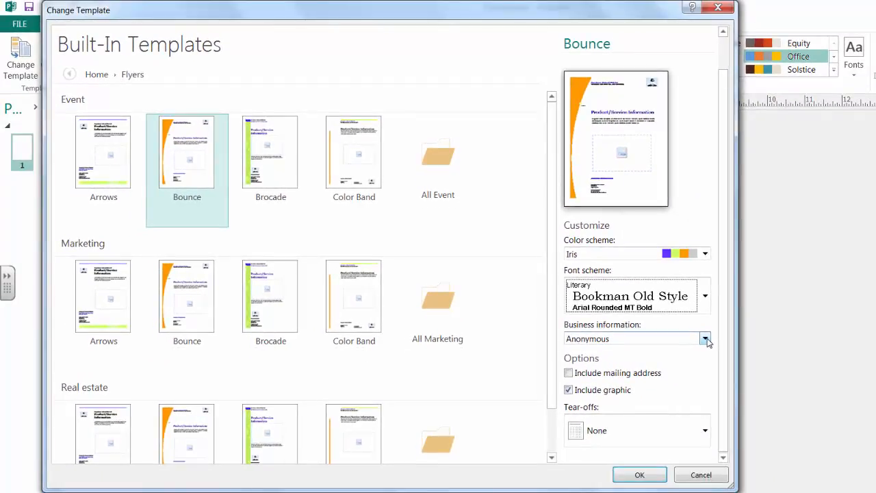
left_click(706, 340)
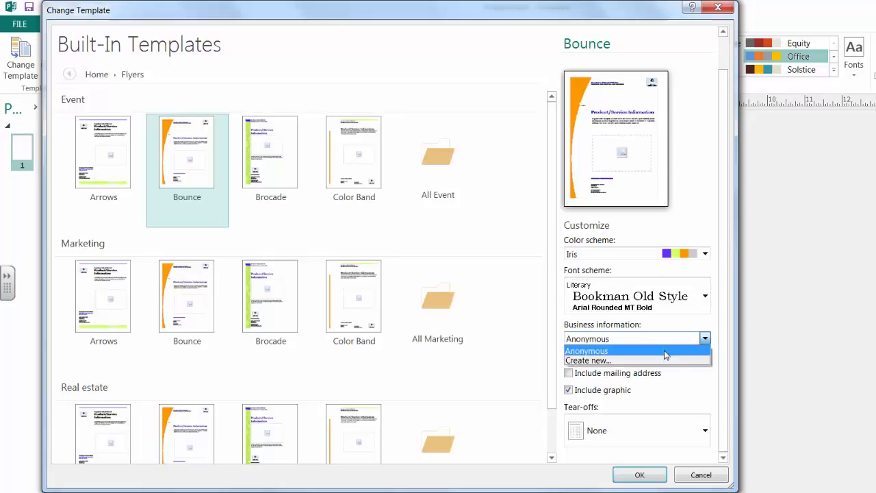
left_click(587, 360)
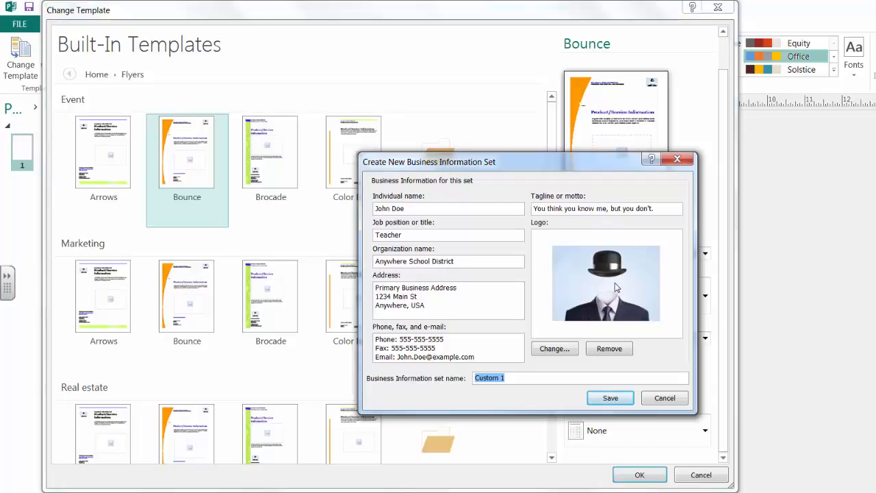
left_click(661, 401)
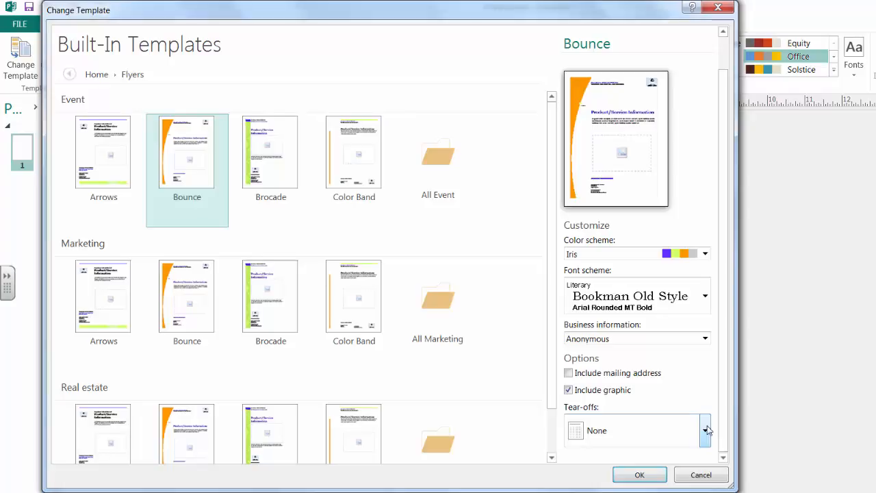
Step: Set the flyer template's tear-offs to Contact information
left_click(705, 429)
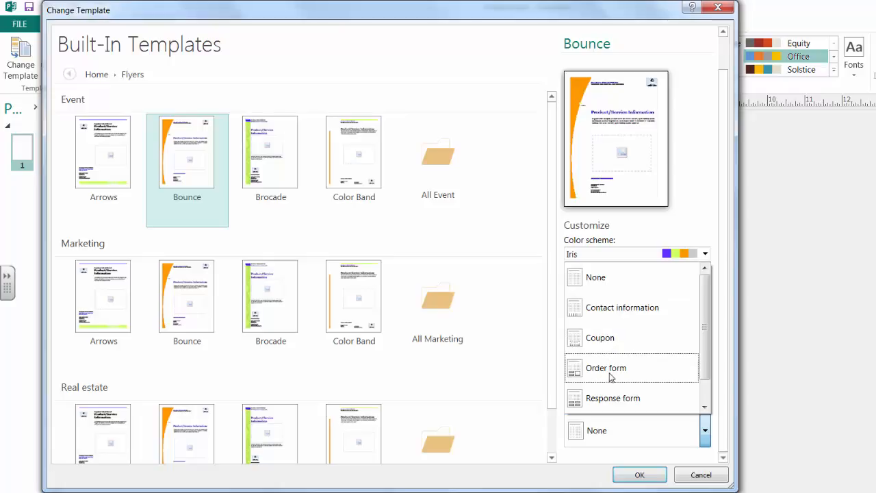
left_click_drag(705, 362, 619, 408)
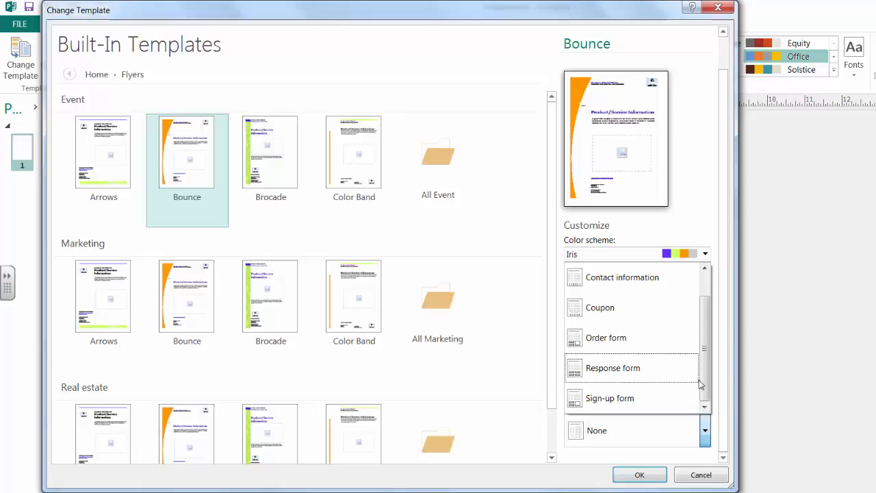
left_click_drag(706, 383, 705, 333)
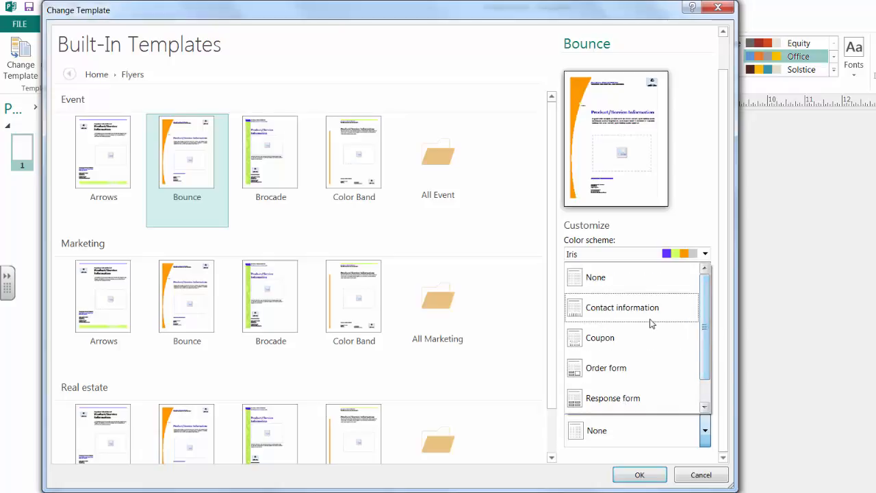
left_click(605, 308)
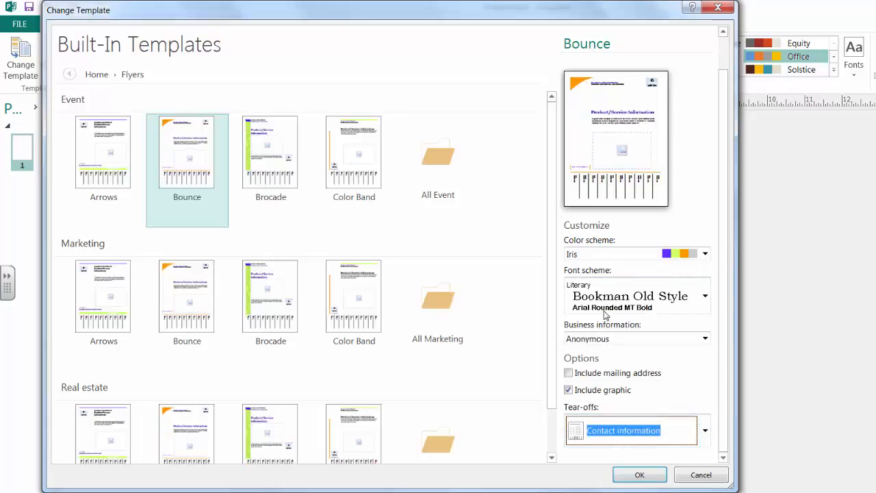
Step: Switch the design to the Brocade event flyer and apply the customized template to the publication
left_click(268, 164)
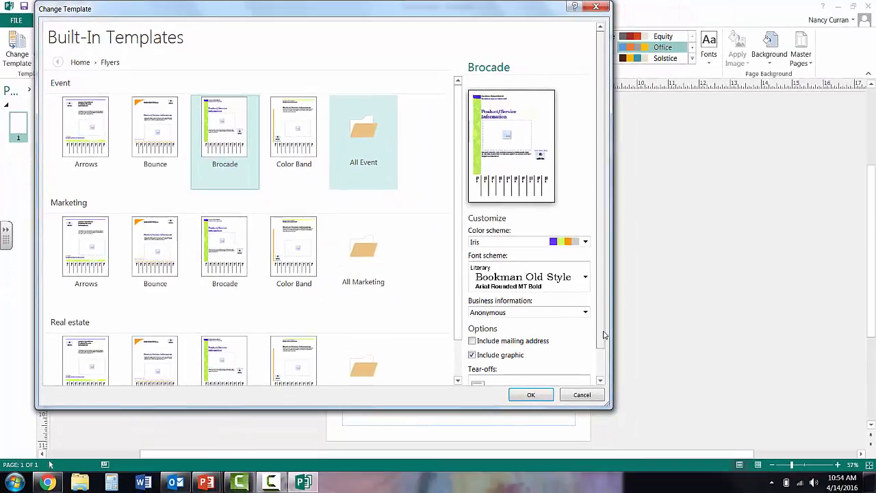
scroll(729, 421, "down", 2)
scroll(605, 351, "down", 1)
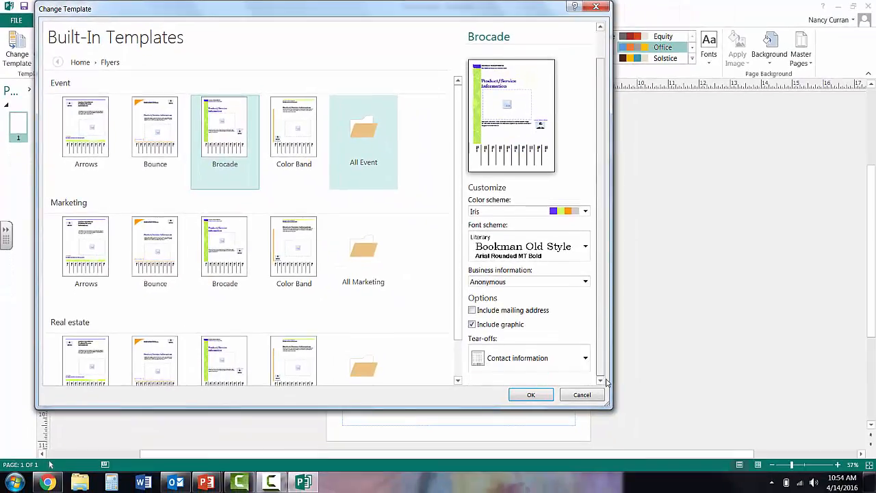
left_click(531, 396)
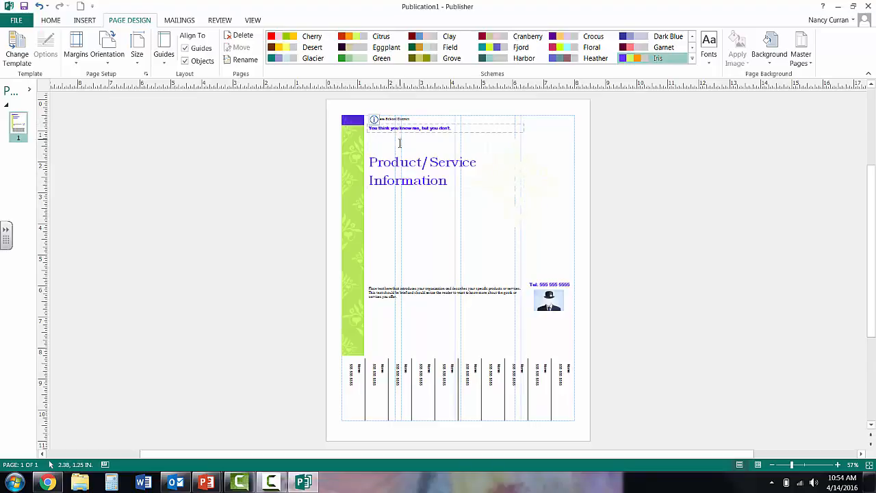
Step: Replace the flyer's "Product/Service Information" heading with "Roommate Needed"
left_click_drag(370, 159, 470, 188)
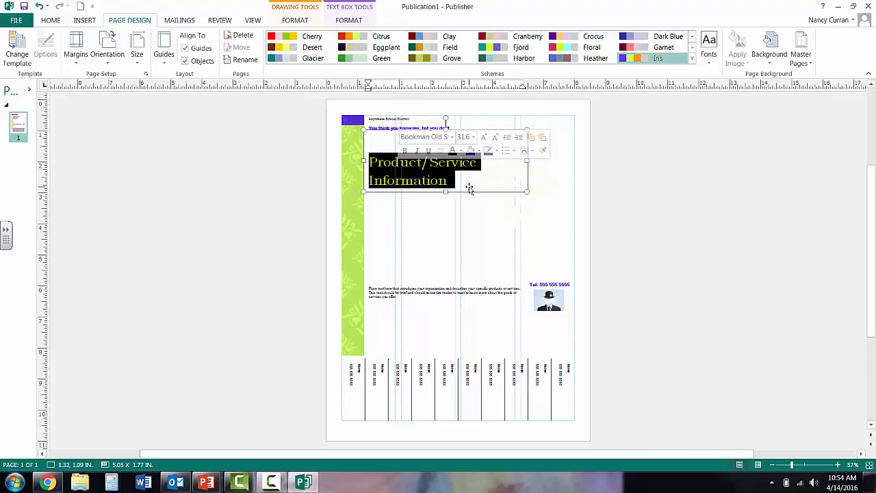
type("Roomate")
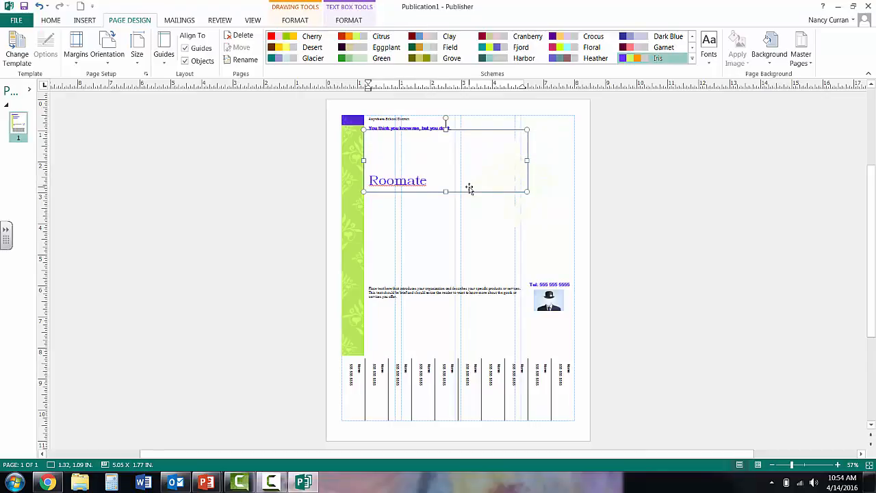
key("BackSpace")
key("BackSpace")
key("BackSpace")
key("BackSpace")
type("mate Needed")
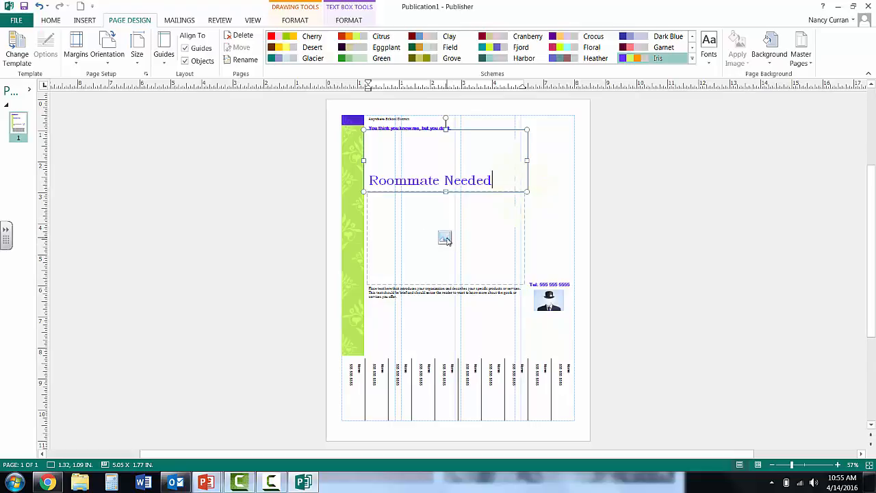
left_click(444, 238)
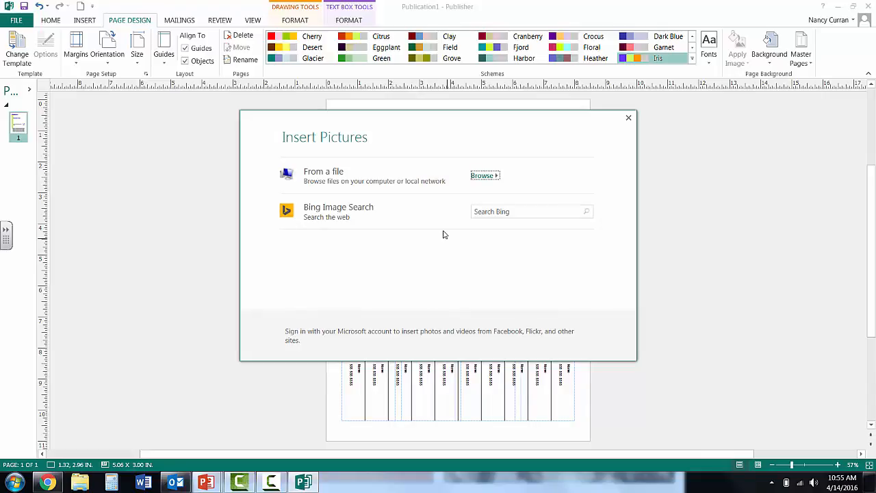
left_click(484, 176)
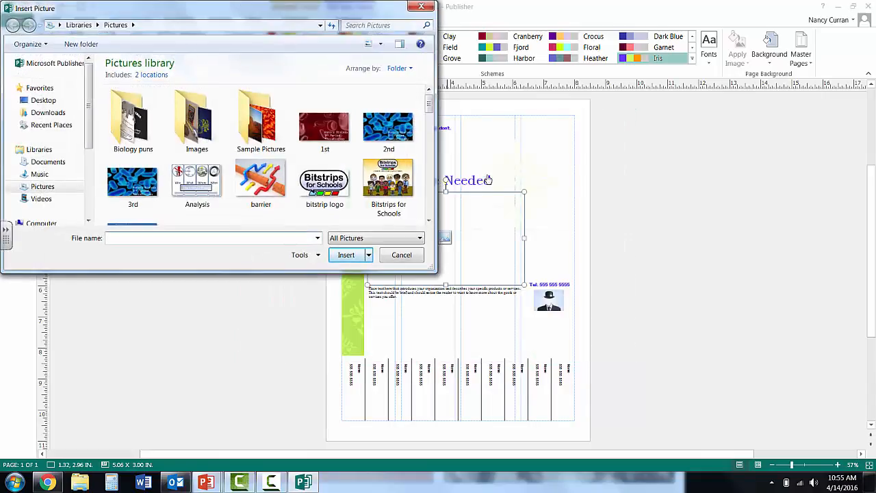
left_click_drag(429, 104, 431, 206)
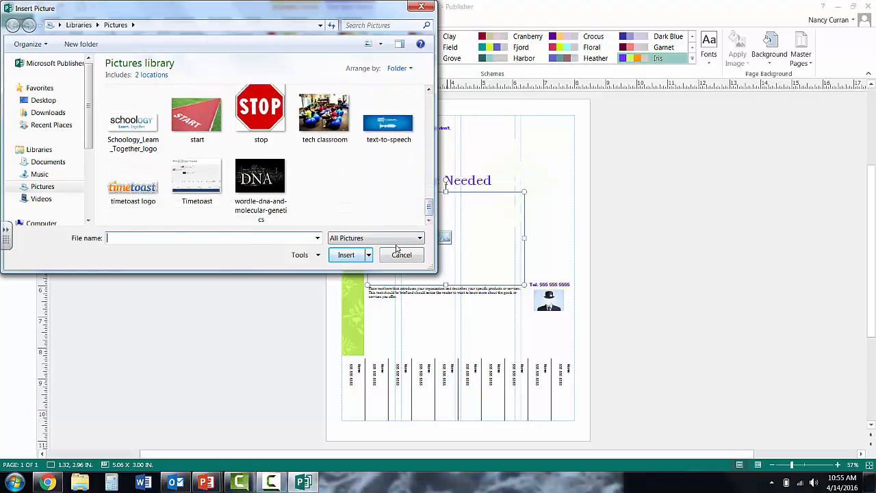
left_click(402, 254)
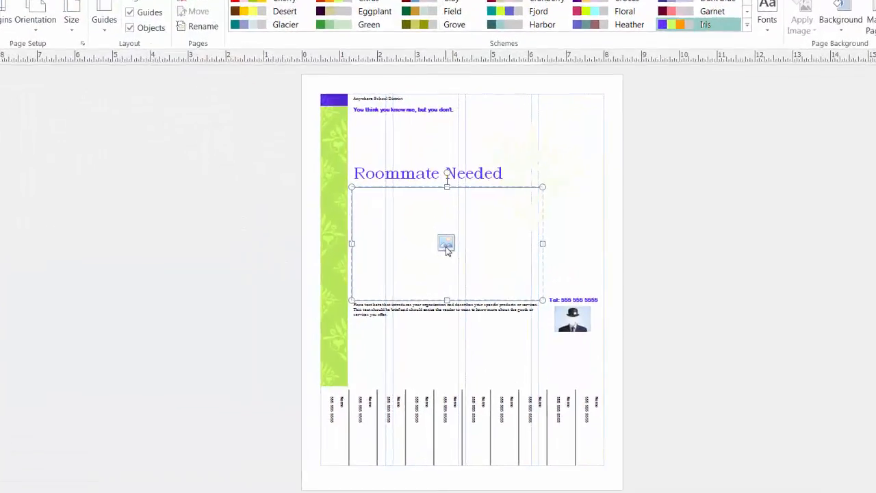
Step: Search Bing images for "apartment" and insert the teal apartment building clip art into the flyer's picture placeholder
left_click(446, 247)
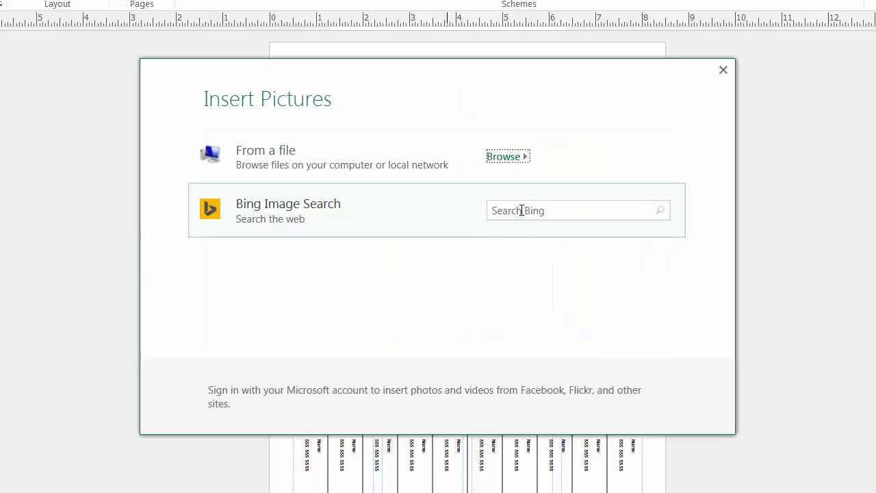
left_click(523, 210)
type("apartment")
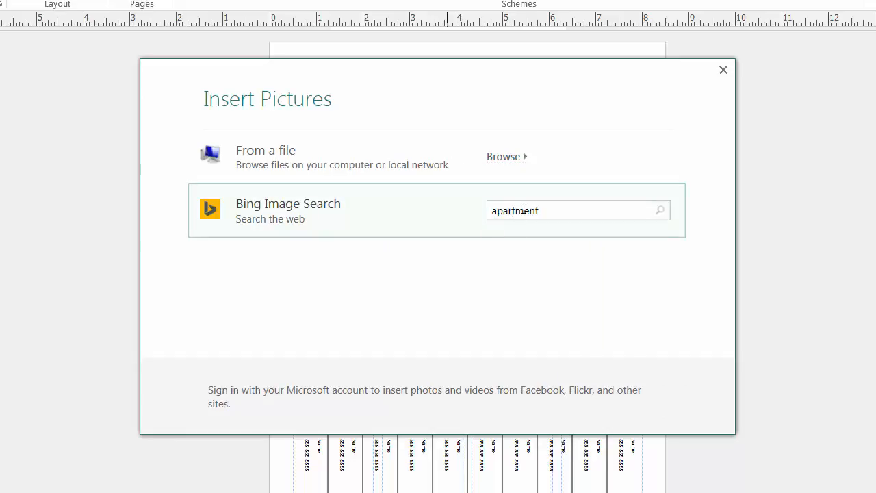
key("Return")
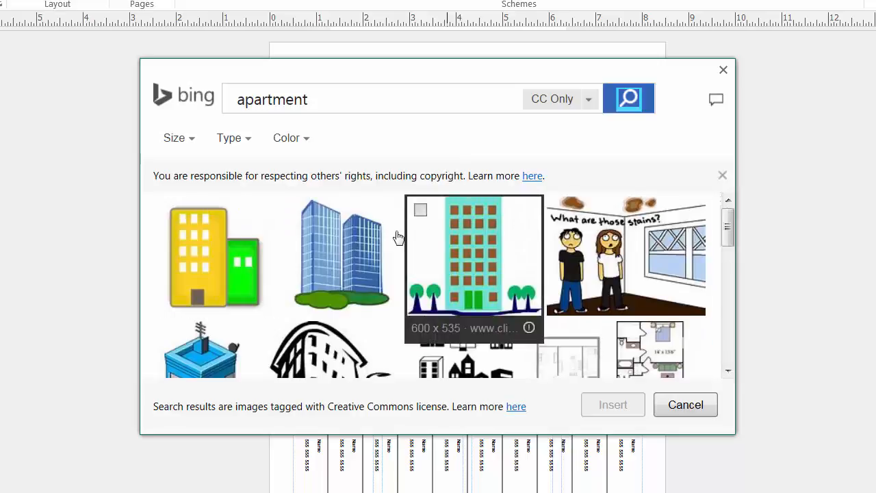
left_click(459, 254)
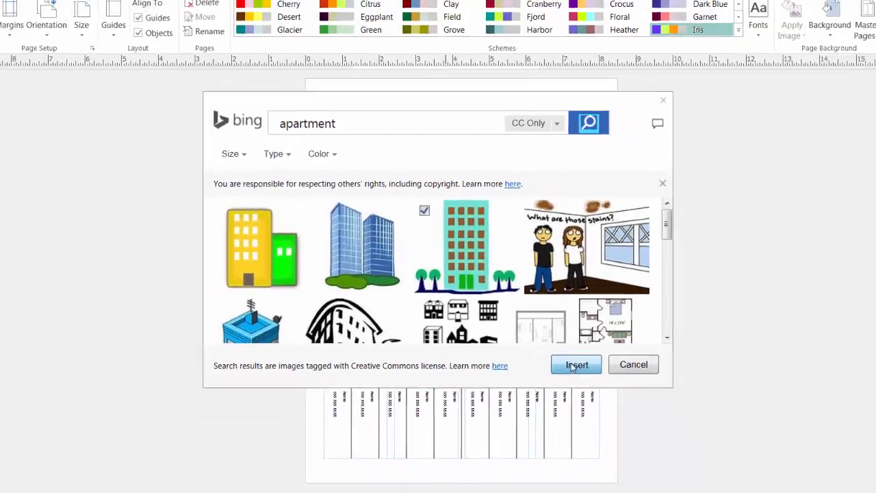
left_click(575, 366)
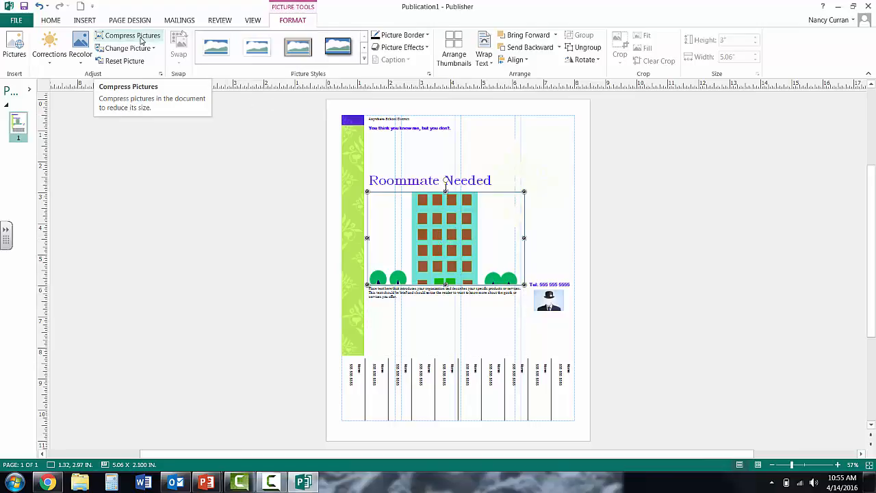
Step: Examine the apartment picture's compression settings, border options and picture effects, including Bevel and 3-D Rotation
left_click(125, 42)
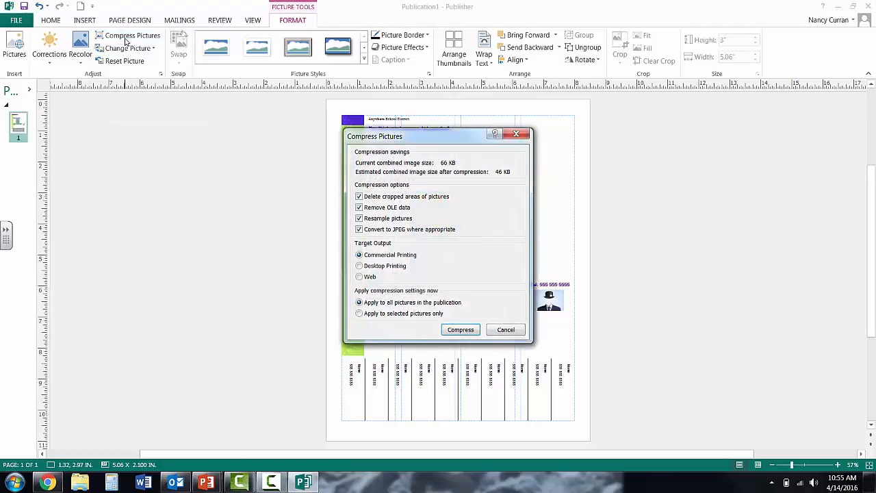
left_click(499, 330)
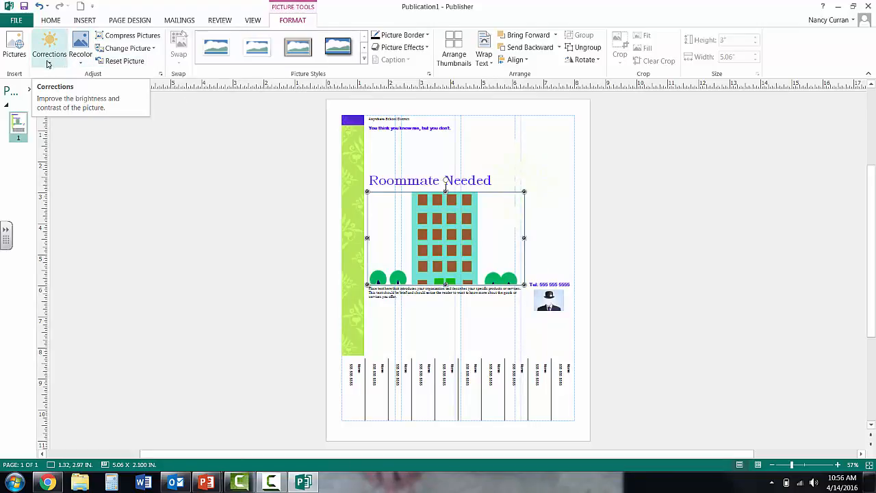
left_click(426, 36)
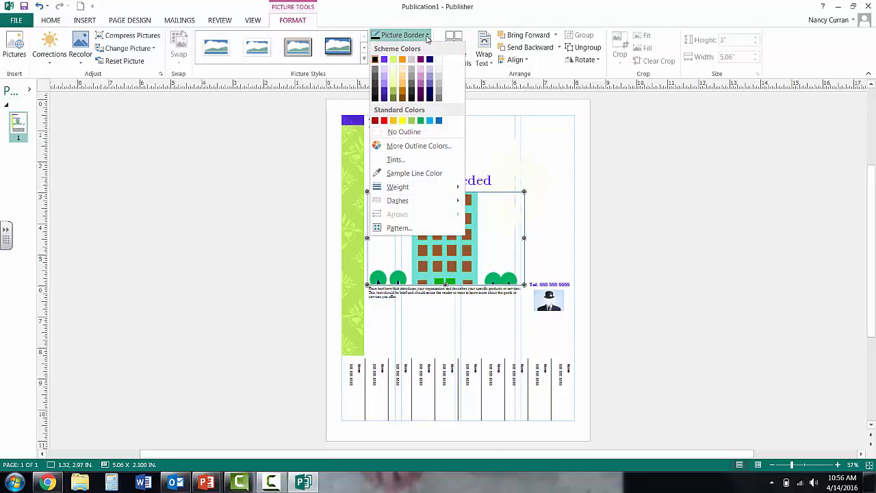
left_click(393, 60)
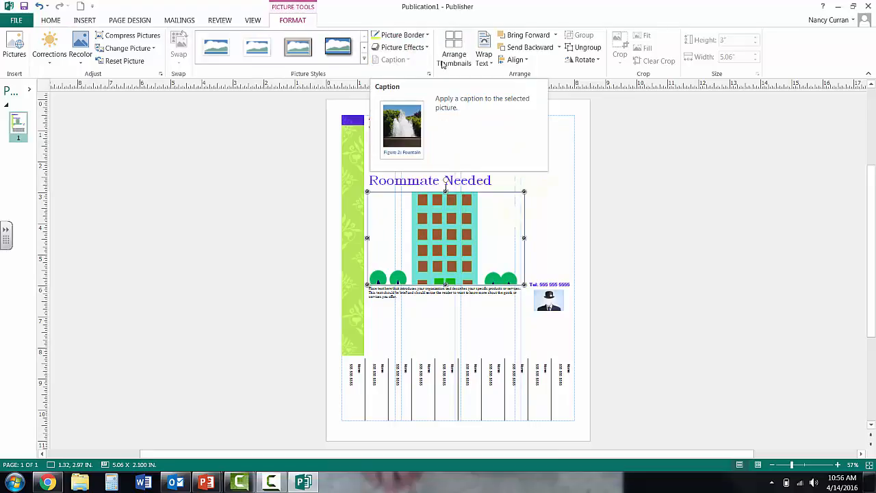
left_click(409, 49)
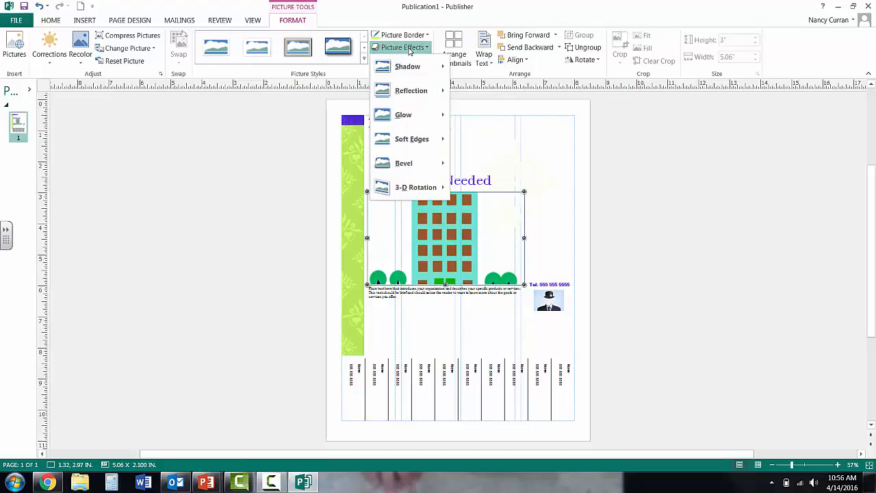
mouse_move(408, 95)
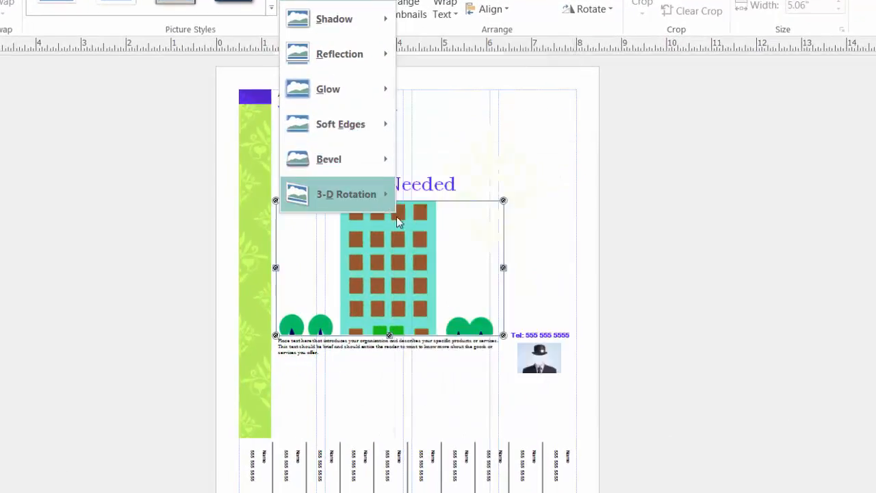
mouse_move(391, 163)
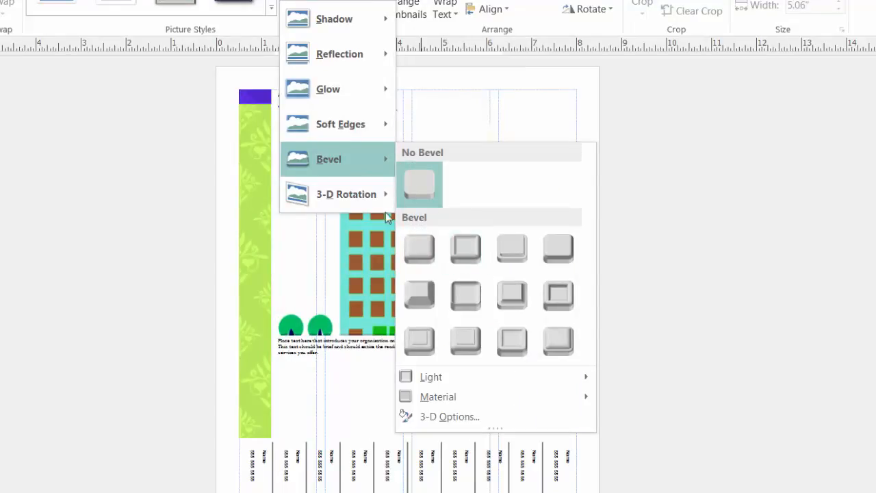
mouse_move(353, 194)
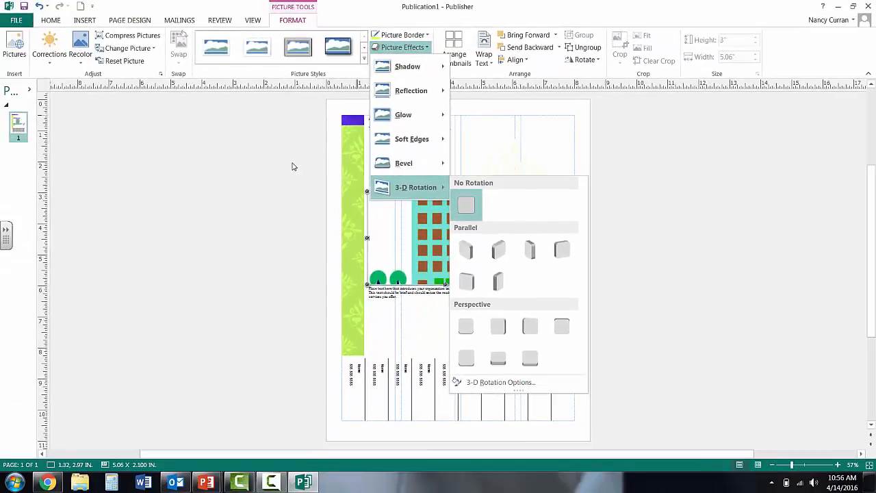
left_click(166, 159)
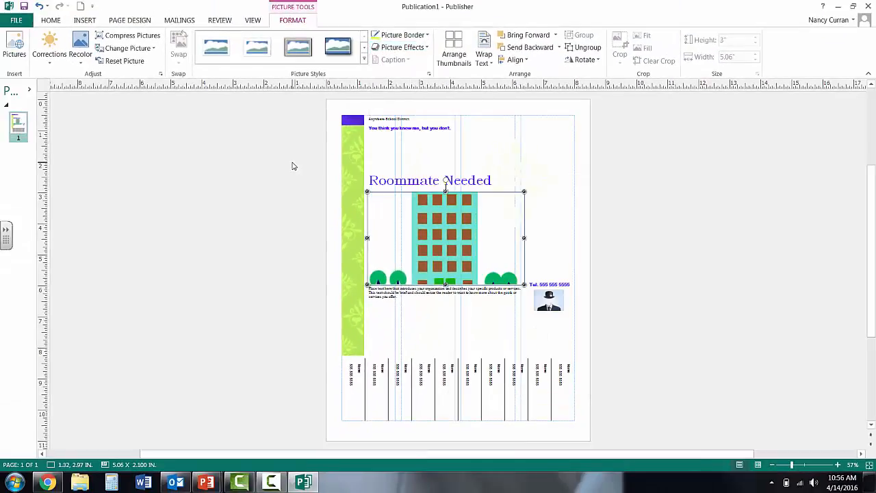
Step: Replace the placeholder paragraph below the apartment picture with "Change any information that you'd like."
left_click(398, 298)
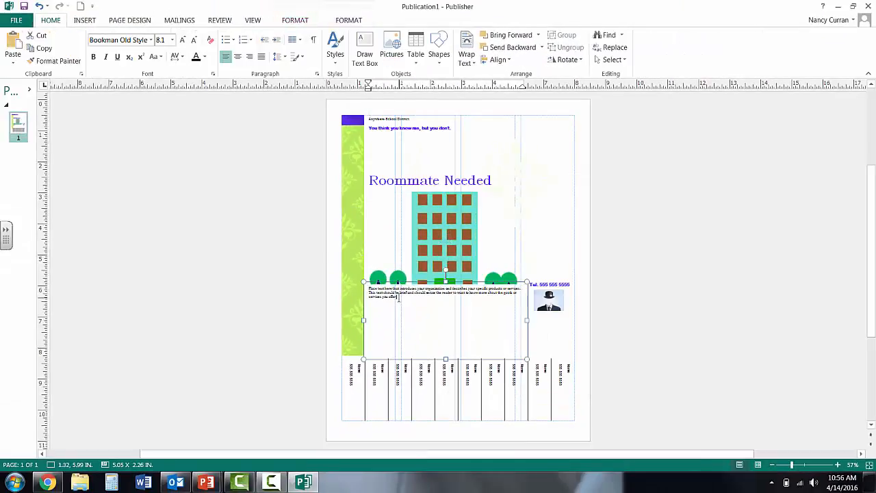
left_click_drag(398, 298, 369, 289)
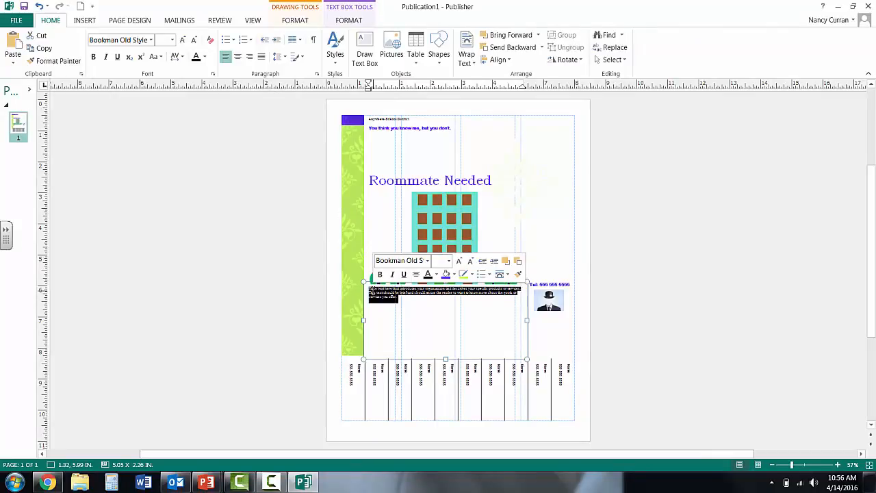
left_click(838, 465)
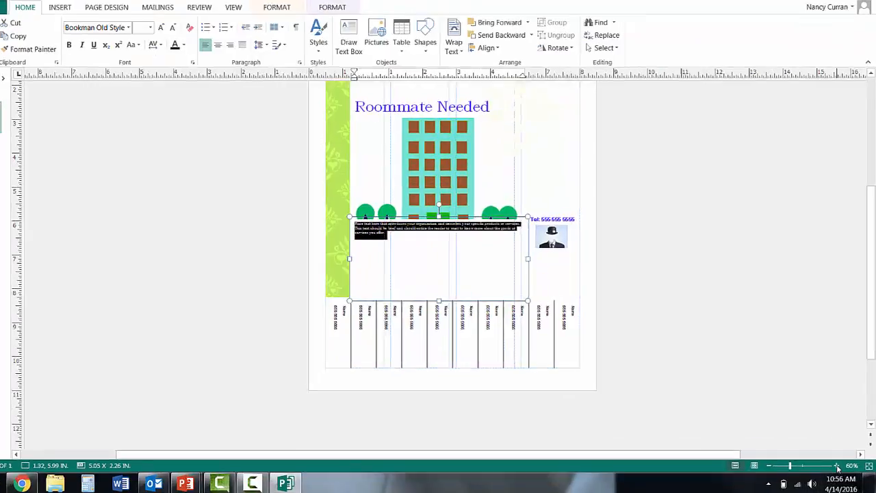
left_click(837, 465)
left_click(838, 466)
left_click(837, 466)
left_click(837, 465)
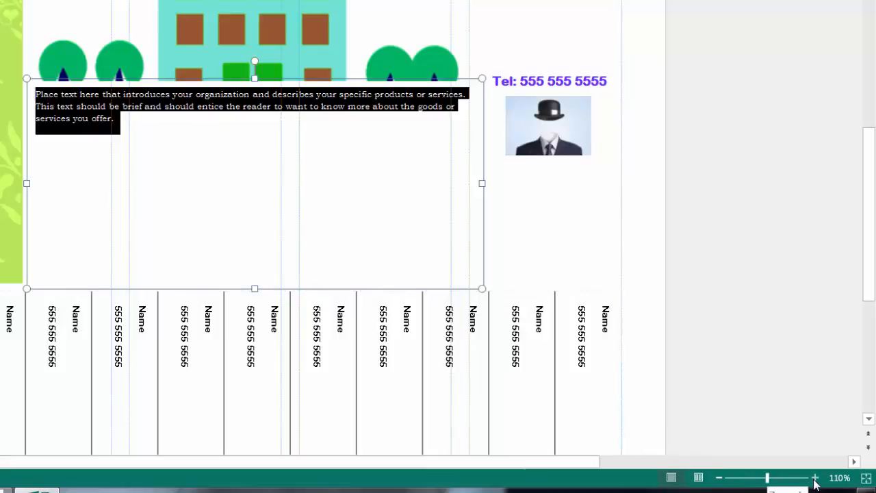
left_click_drag(870, 203, 864, 171)
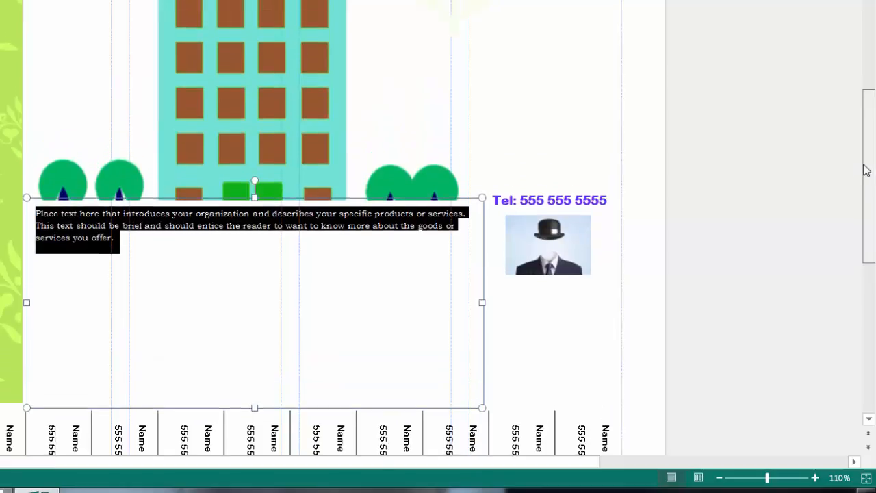
left_click(130, 240)
triple_click(130, 241)
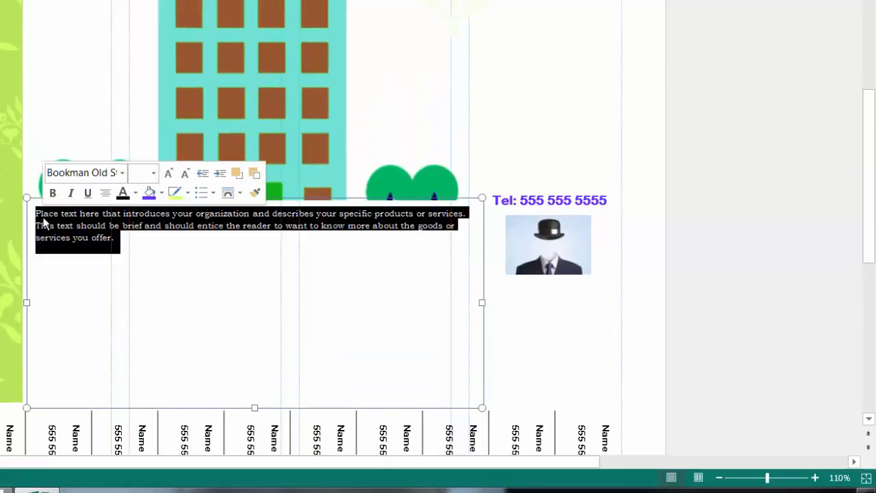
type("Change in")
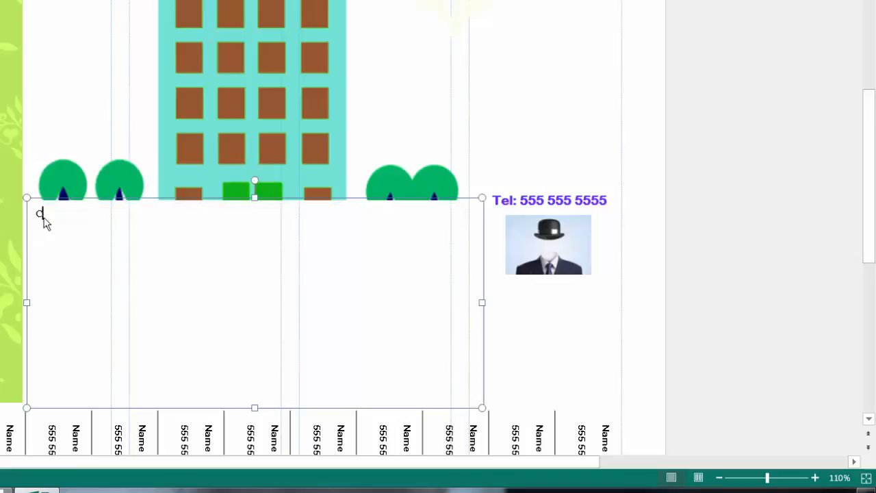
key("BackSpace")
key("BackSpace")
type("any information that you'd like")
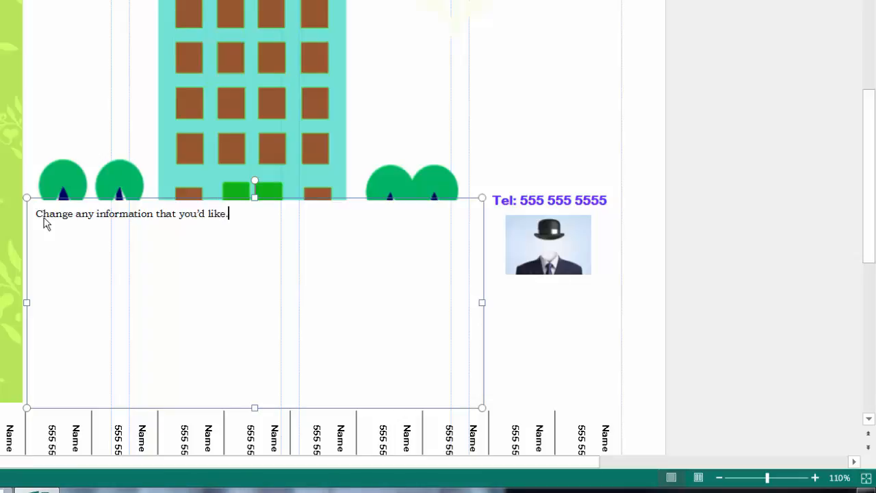
type(".")
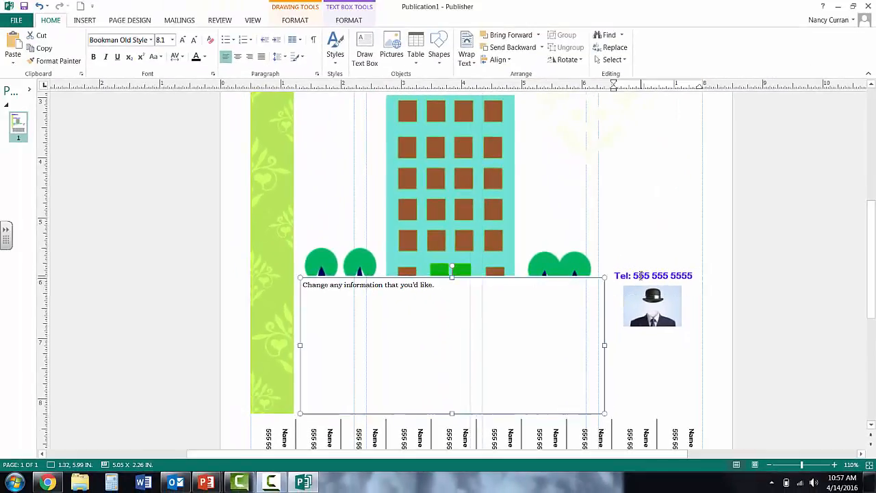
Step: Try to replace the name and phone placeholder in the first contact tear-off, and undo the typing
triple_click(640, 276)
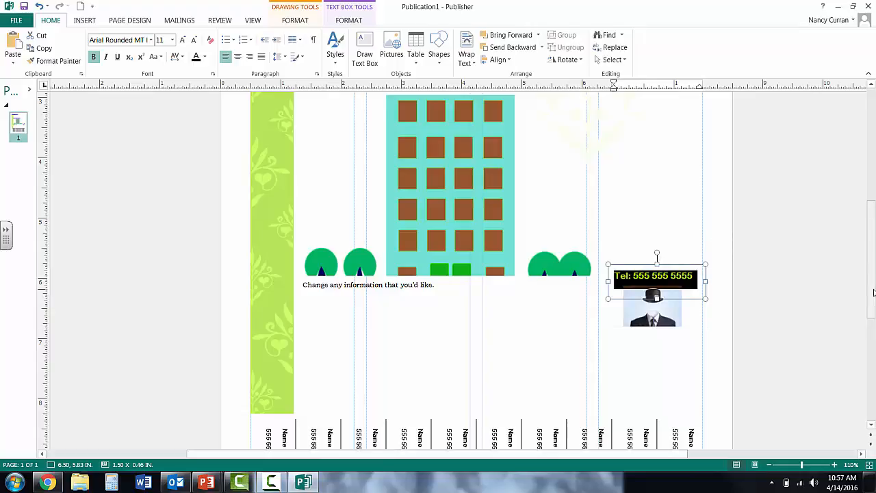
scroll(873, 293, "down", 3)
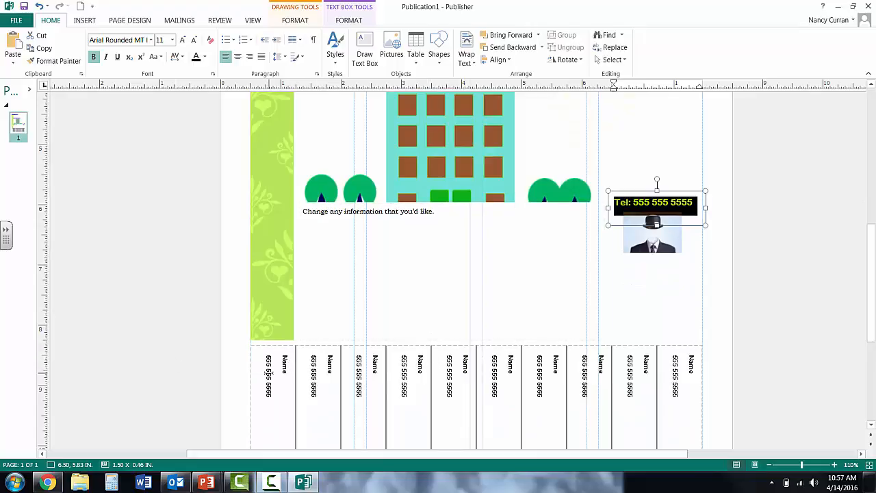
left_click(285, 362)
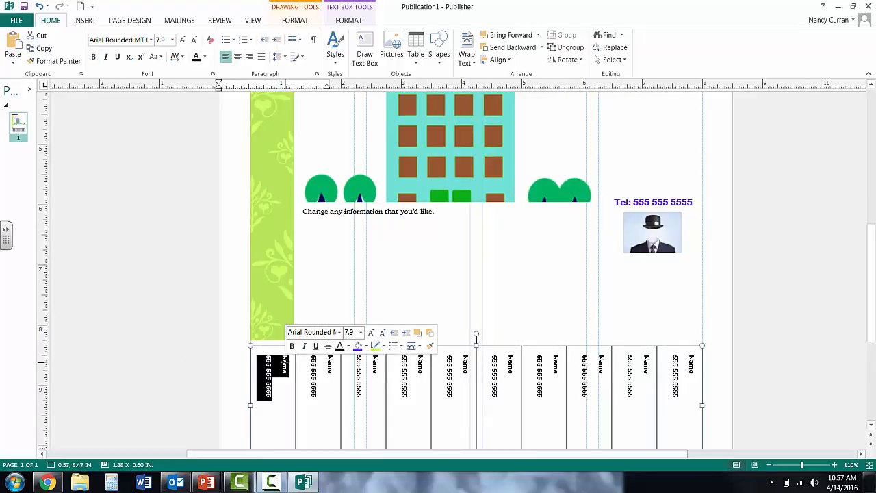
type("J")
scroll(285, 365, "down", 6)
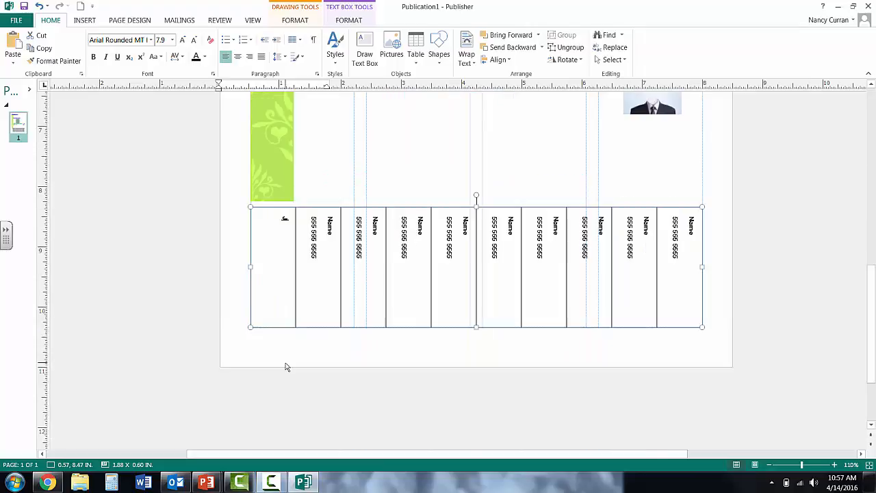
type("ohn Doe")
key("ctrl+z")
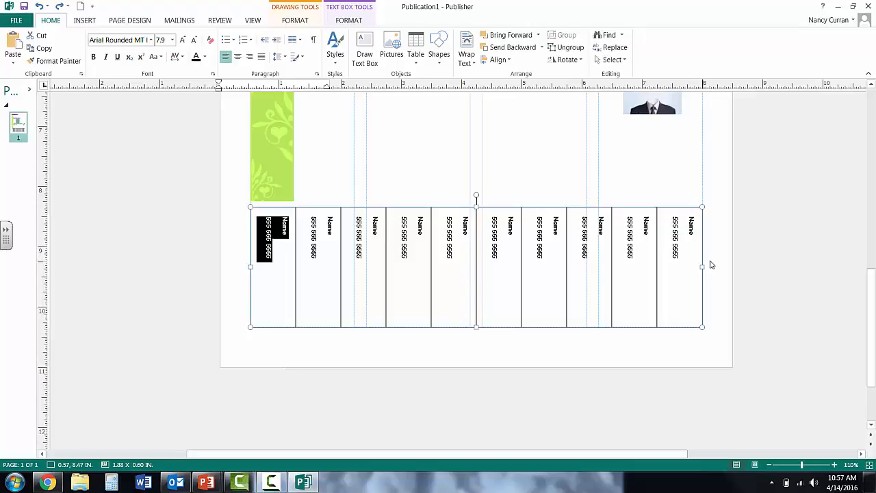
left_click_drag(874, 275, 873, 186)
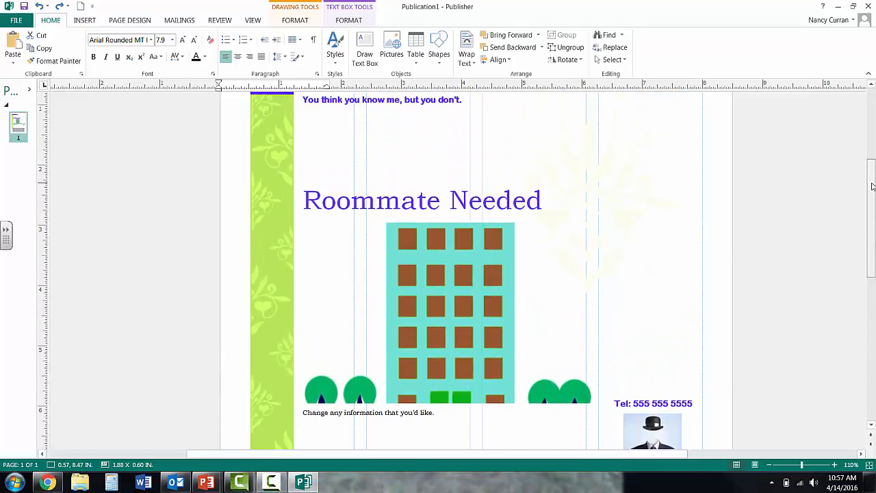
left_click(770, 465)
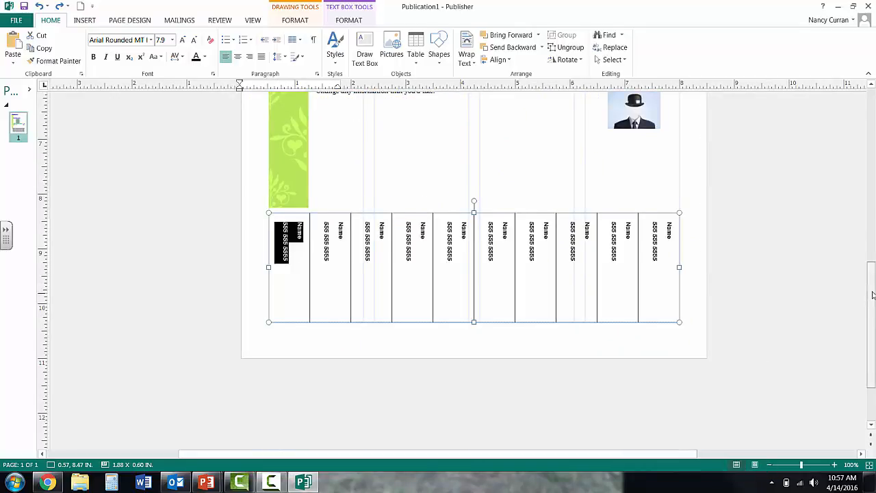
left_click_drag(872, 295, 871, 206)
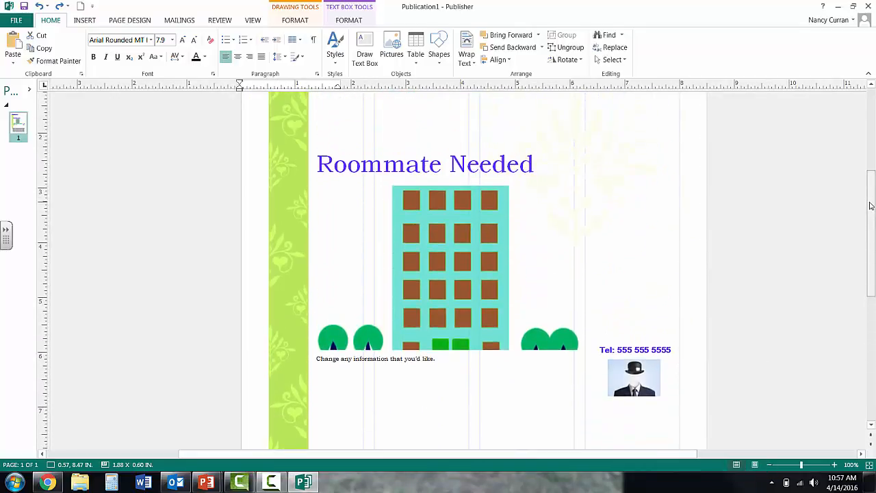
left_click(82, 21)
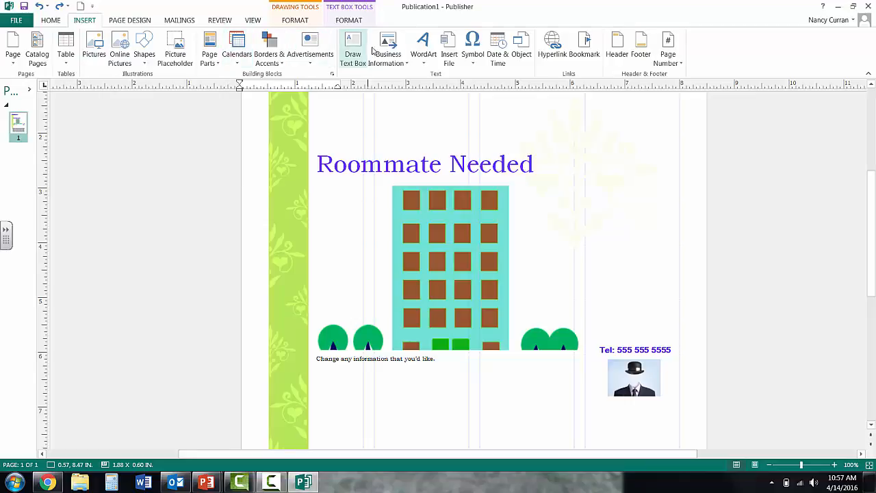
Step: Insert WordArt reading "Apartment for rent" in the purple gradient style from the plain WordArt styles
left_click(430, 62)
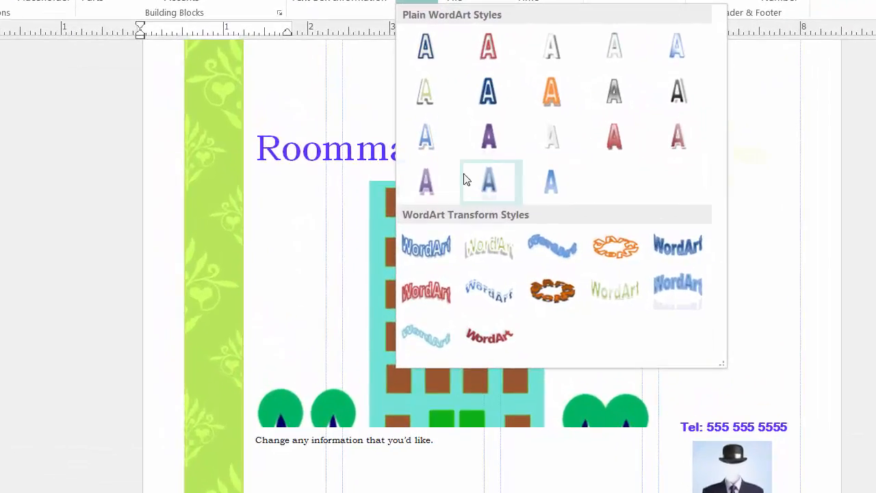
left_click(427, 184)
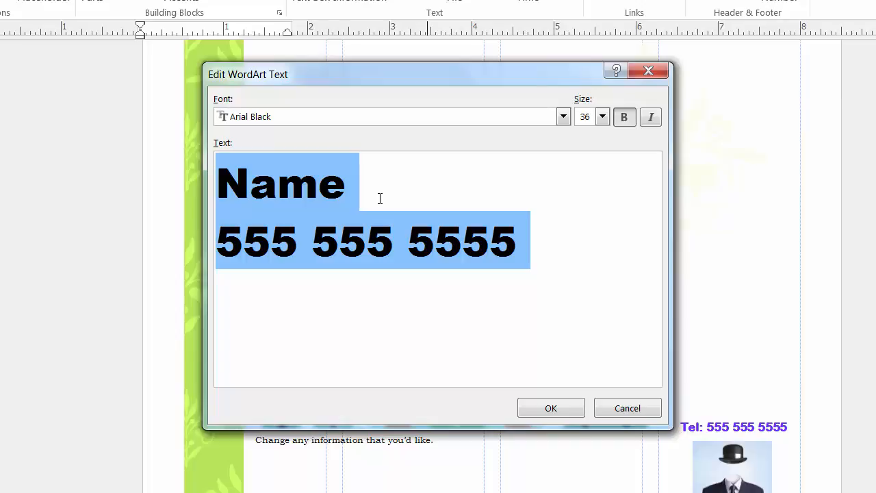
type("Apartment for r")
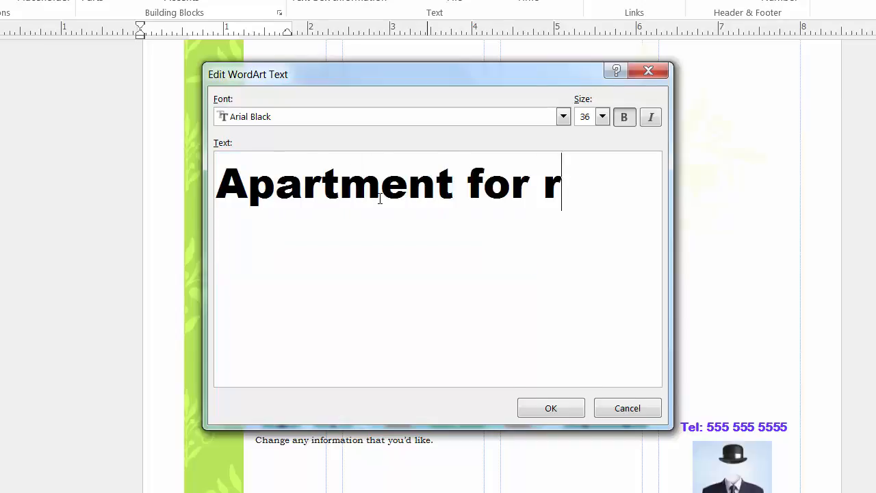
type("ent")
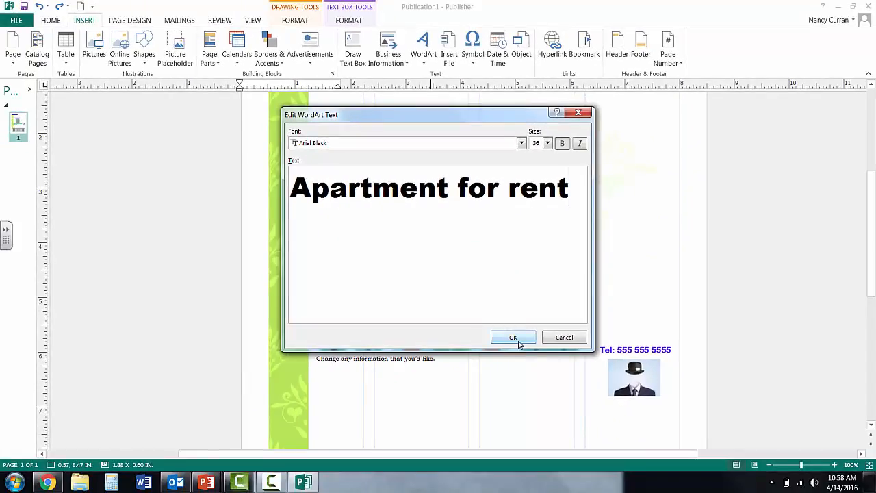
left_click(514, 337)
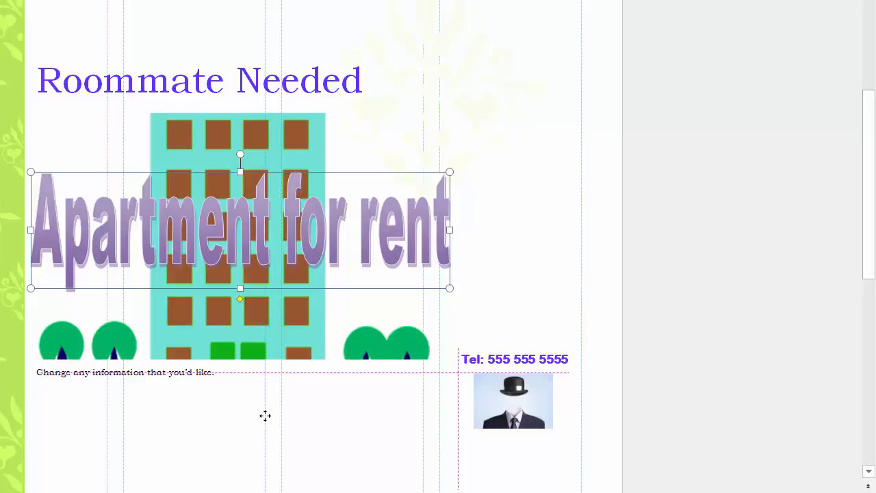
Step: Try out the "Apartment for rent" WordArt below the picture and above the "Roommate Needed" heading, and delete it
left_click_drag(265, 416, 267, 415)
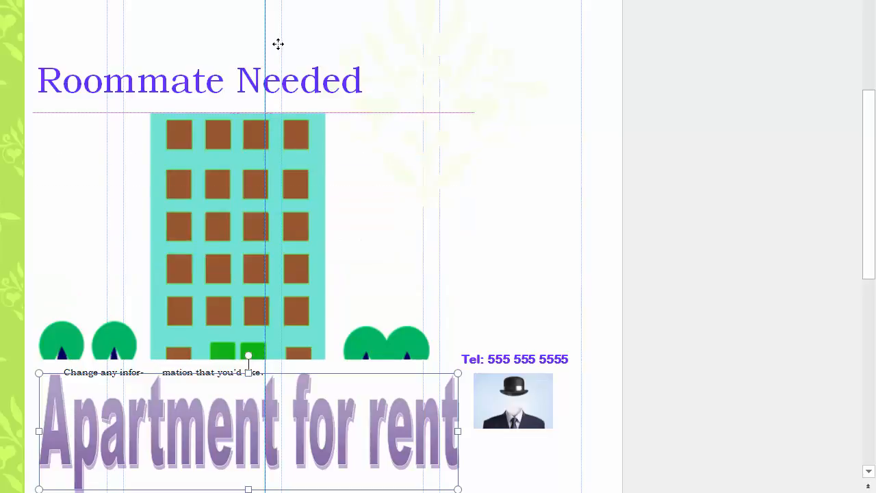
left_click_drag(278, 44, 279, 45)
left_click_drag(874, 254, 874, 183)
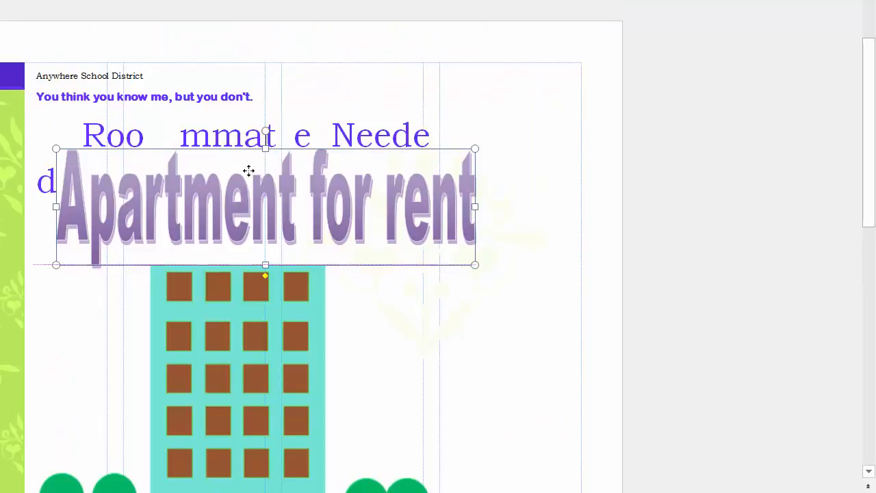
left_click_drag(249, 170, 252, 145)
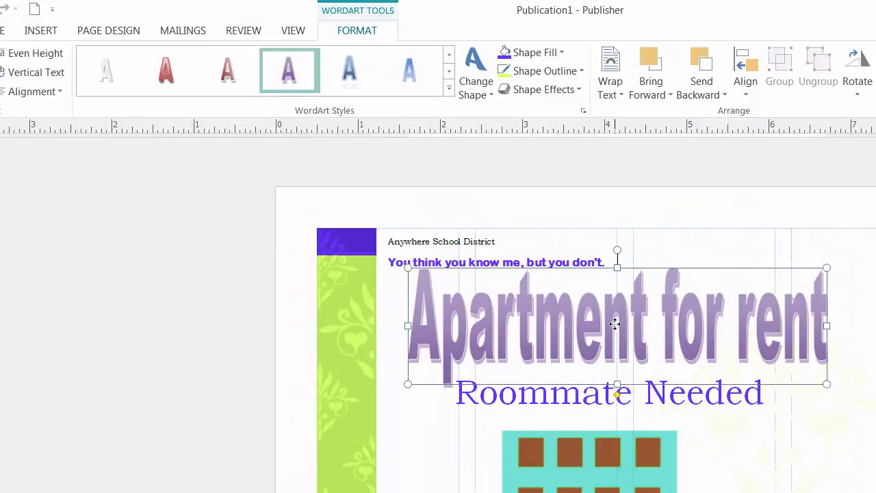
key("Delete")
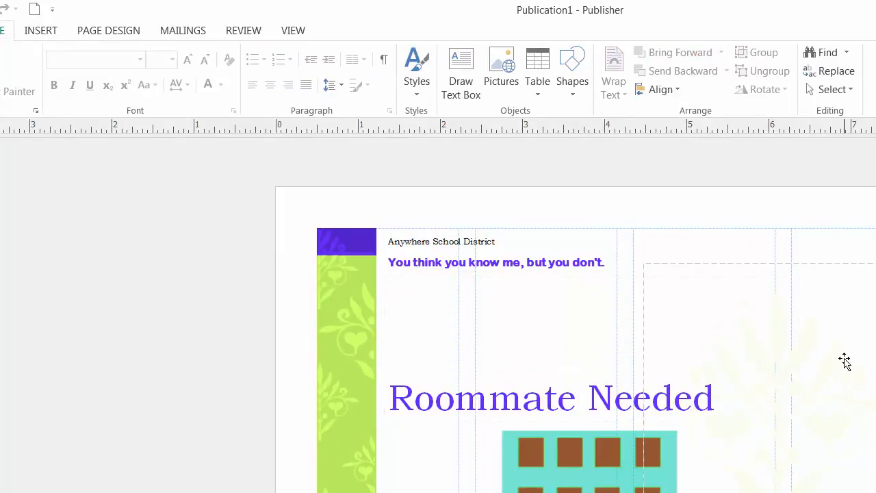
Step: Draw an up block arrow about 1.18" wide and 1.47" high beside the apartment building's upper part
left_click(43, 33)
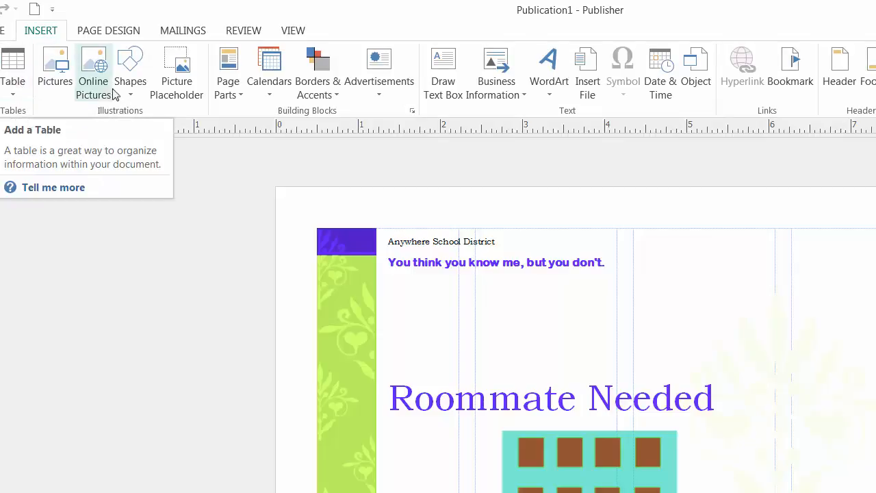
left_click(135, 94)
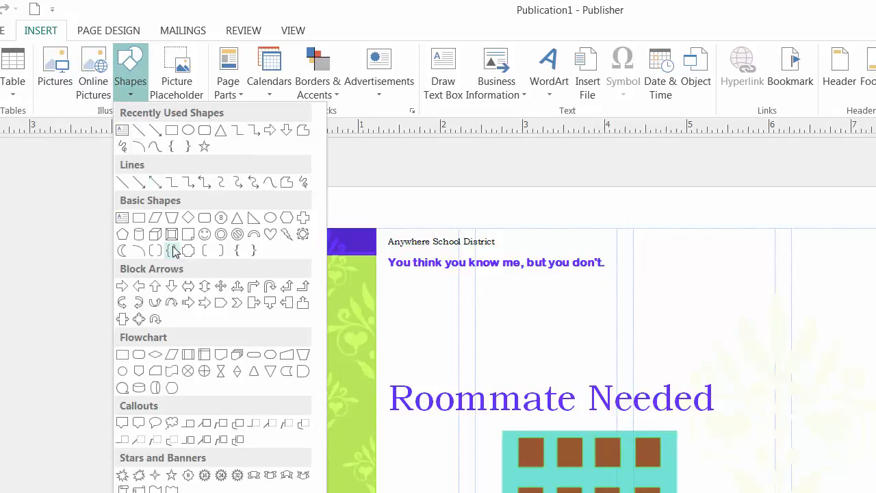
left_click(156, 288)
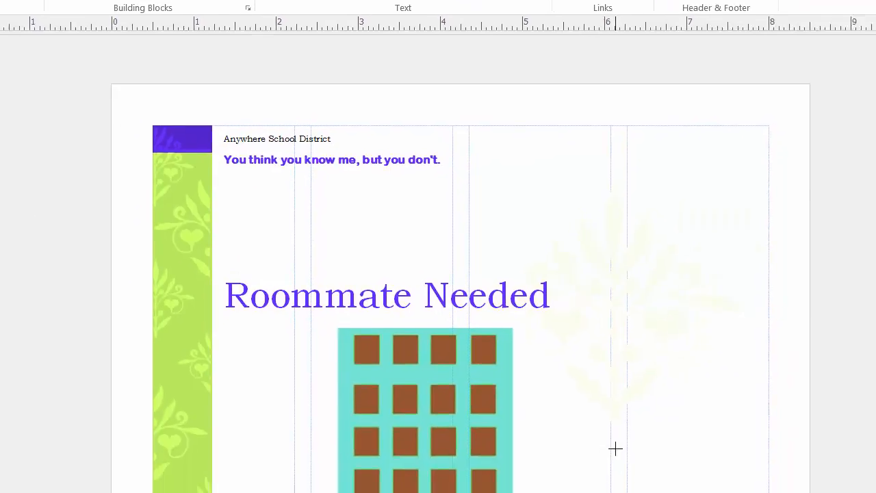
left_click_drag(614, 447, 331, 209)
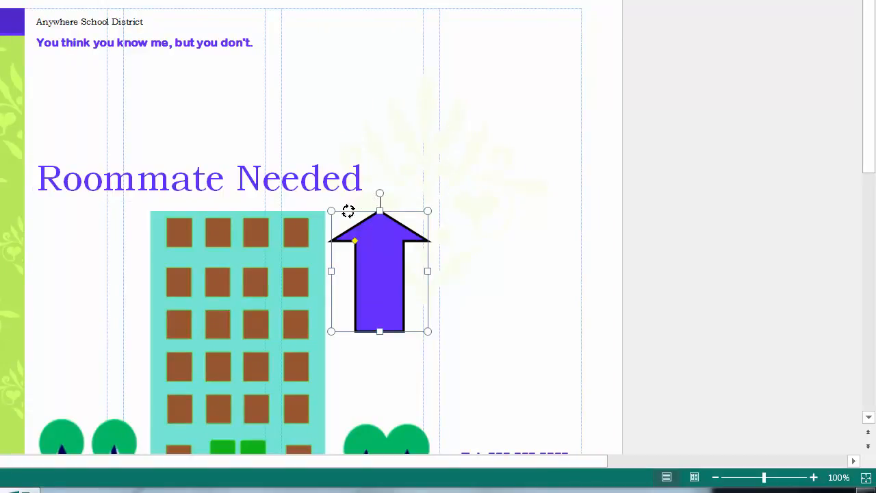
Step: Tilt the arrow counterclockwise so it points toward the "Roommate Needed" heading, and delete it
left_click_drag(349, 212, 348, 204)
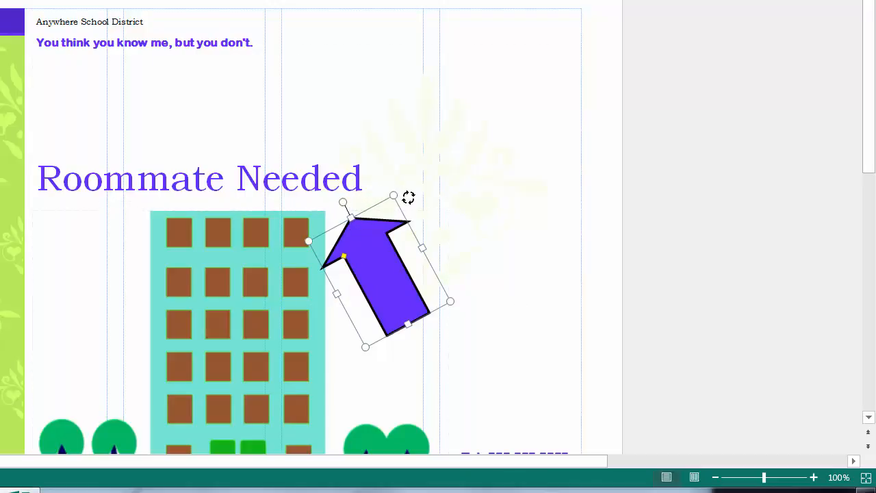
left_click_drag(422, 212, 345, 204)
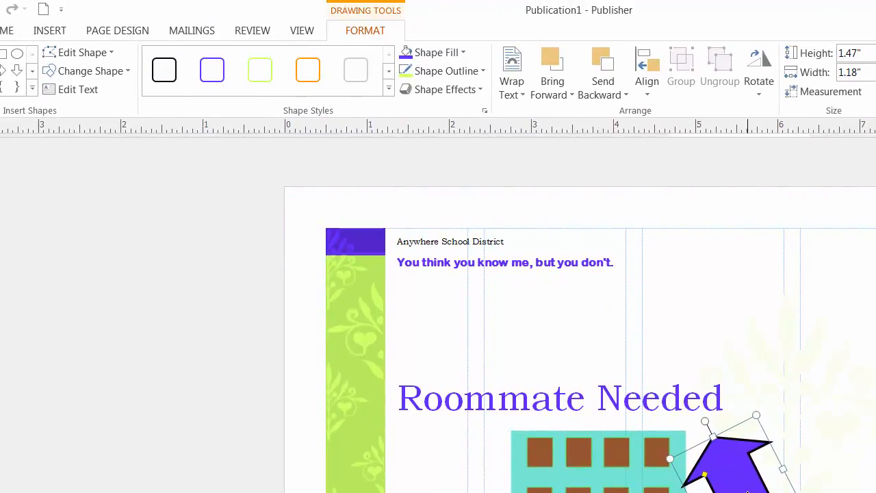
key("Delete")
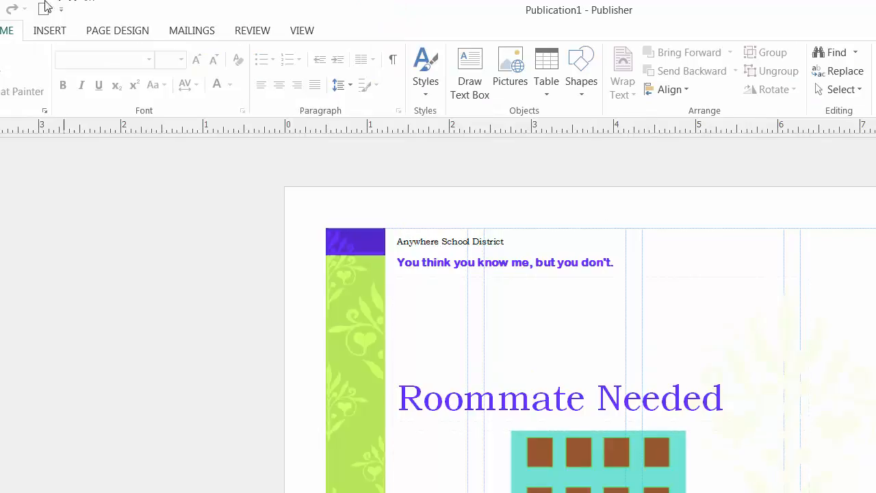
Step: Draw a text box about 3.23" by 1.35" beside the heading near the page's upper edge, containing "Phone number needed here."
left_click(46, 35)
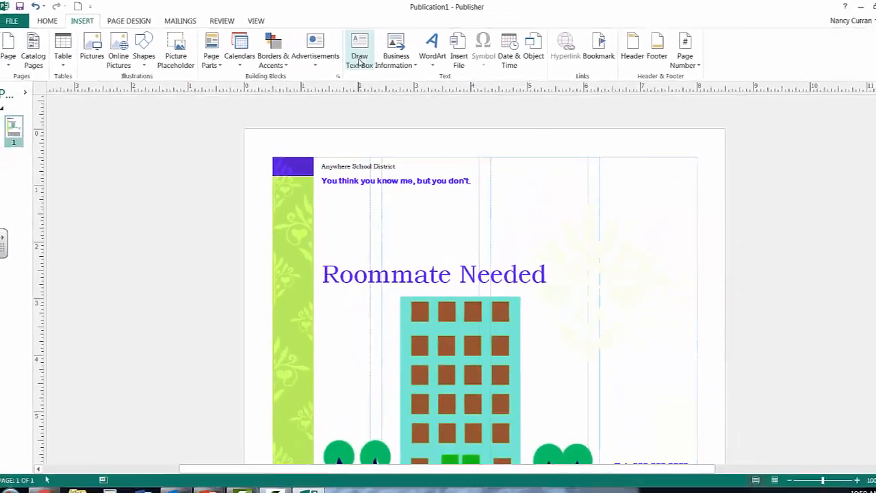
left_click(359, 60)
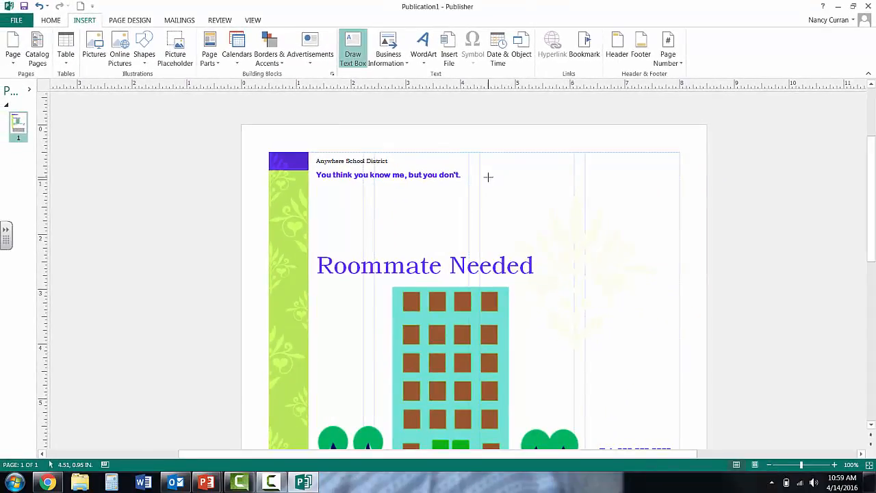
mouse_move(499, 183)
left_mouse_down()
mouse_move(624, 250)
mouse_move(618, 242)
mouse_move(668, 253)
left_mouse_up()
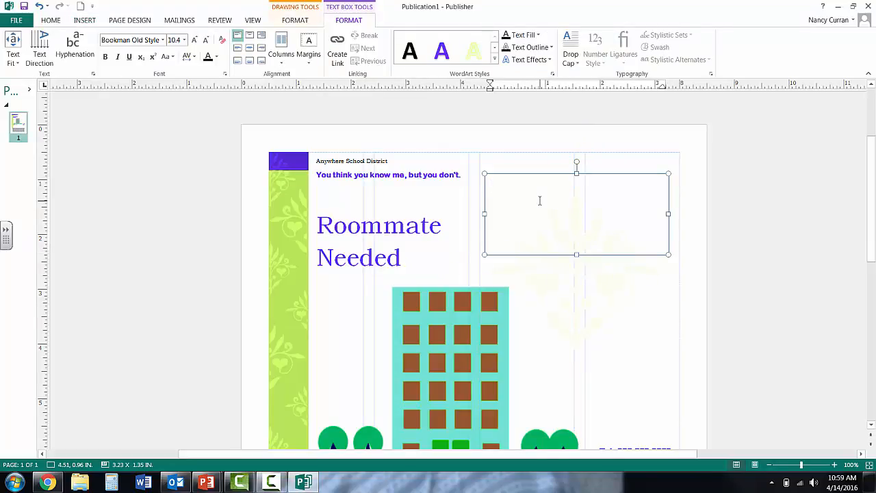
type("Phone number needed here.")
Step: Center the phone number text both ways in its box and apply the purple WordArt style to it
left_click_drag(607, 193, 490, 186)
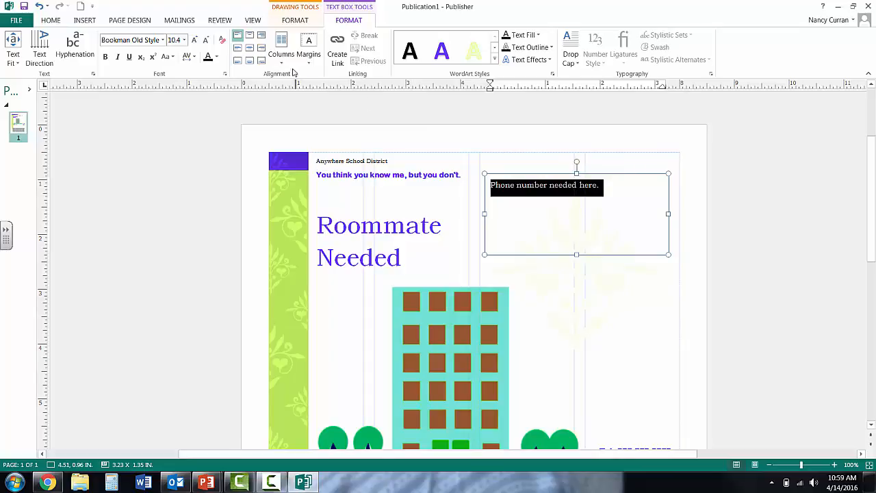
left_click(250, 49)
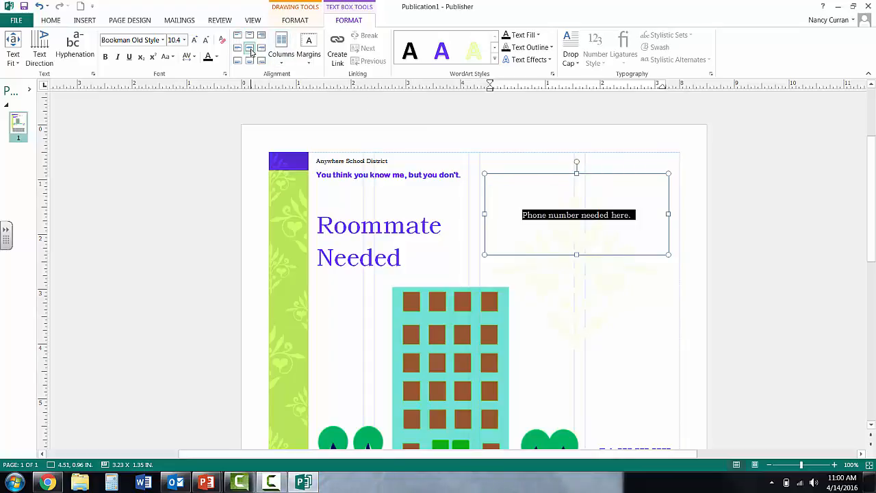
left_click(442, 52)
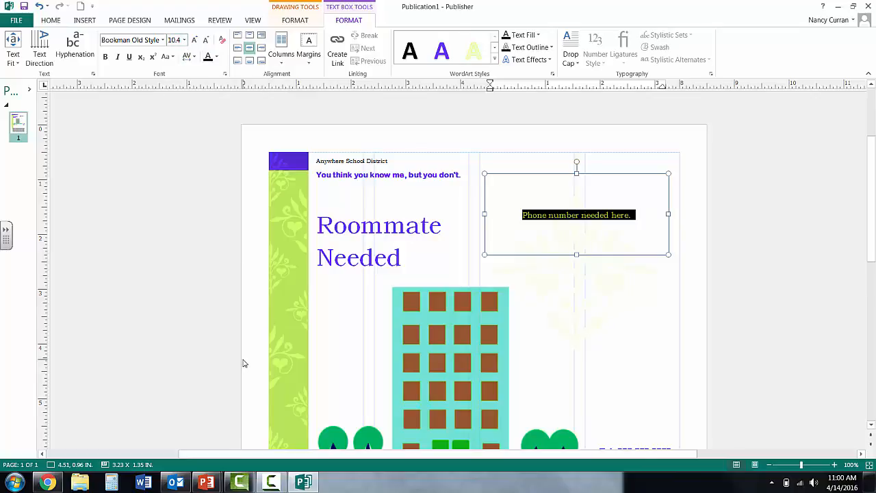
Step: Save the flyer to the Desktop as a PDF named "Apartment for Rent"
left_click(16, 21)
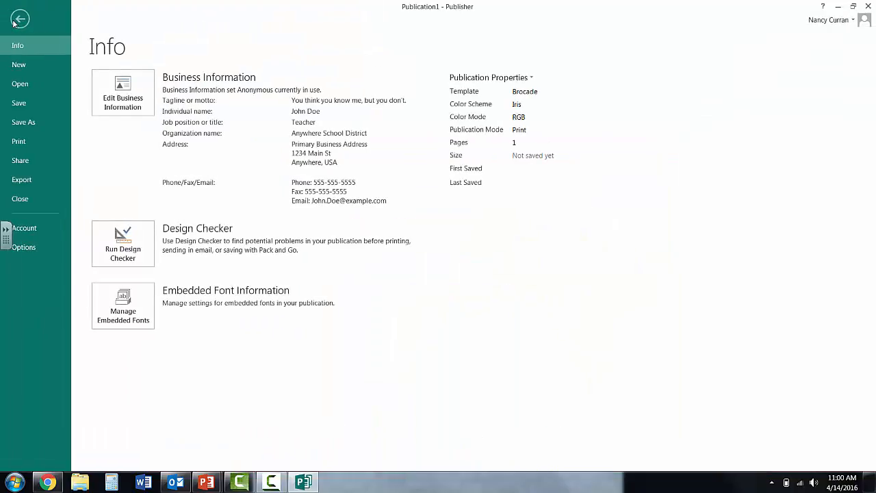
left_click(16, 21)
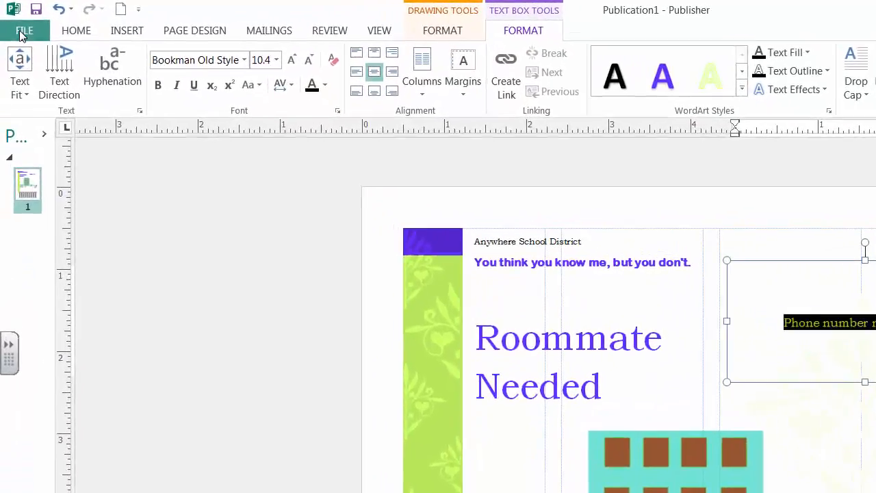
left_click(16, 21)
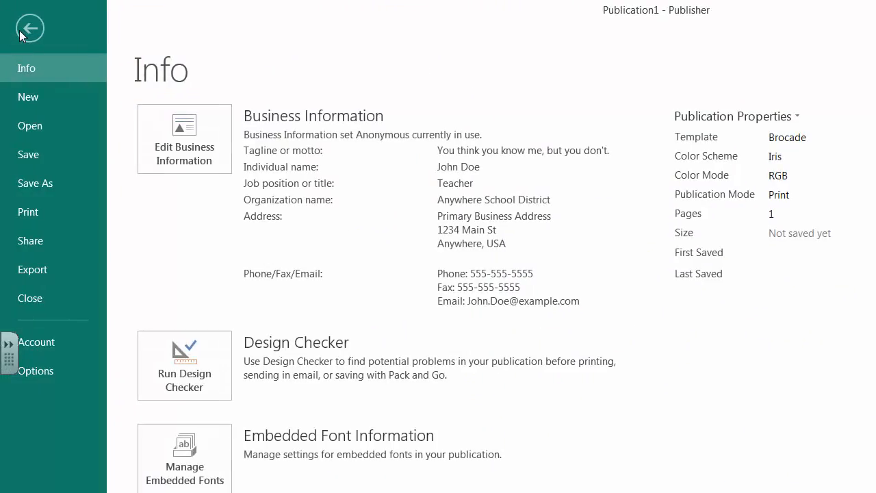
left_click(35, 187)
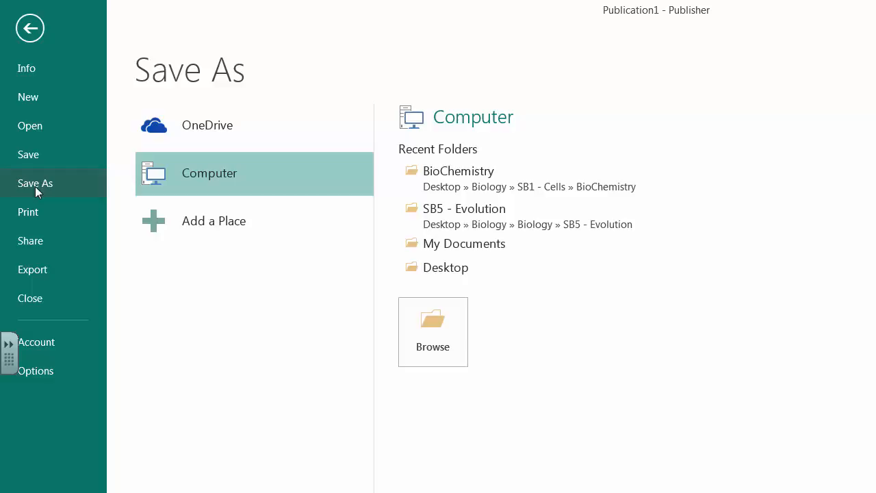
left_click(434, 324)
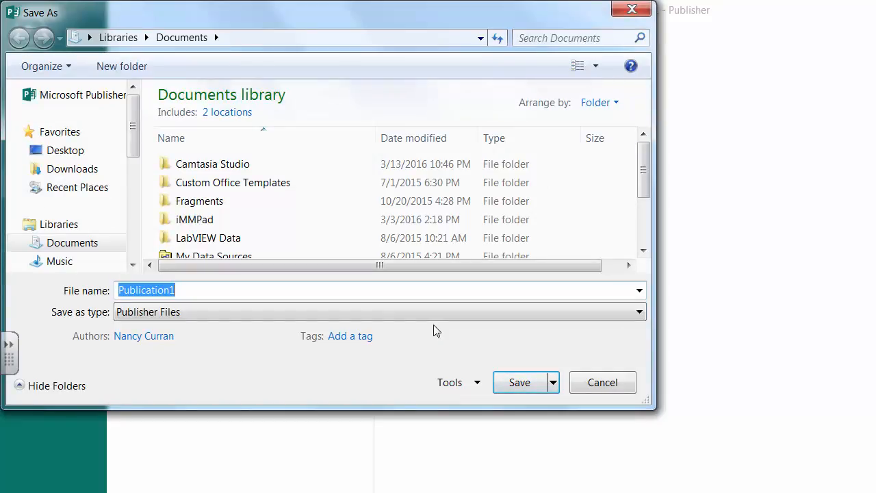
type("Apa")
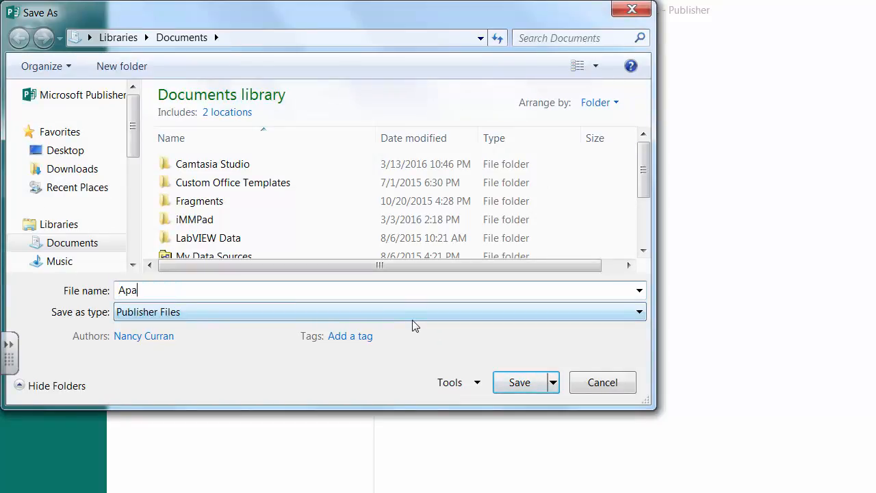
type("rtment for Rent")
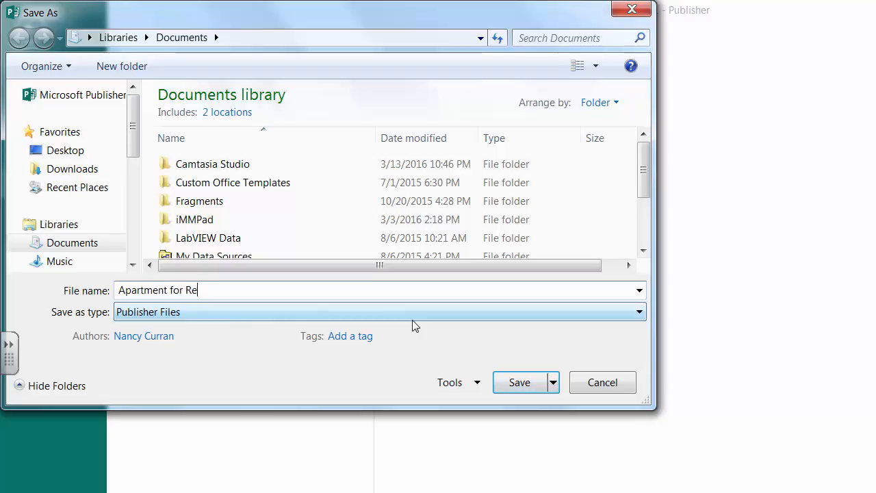
left_click(141, 312)
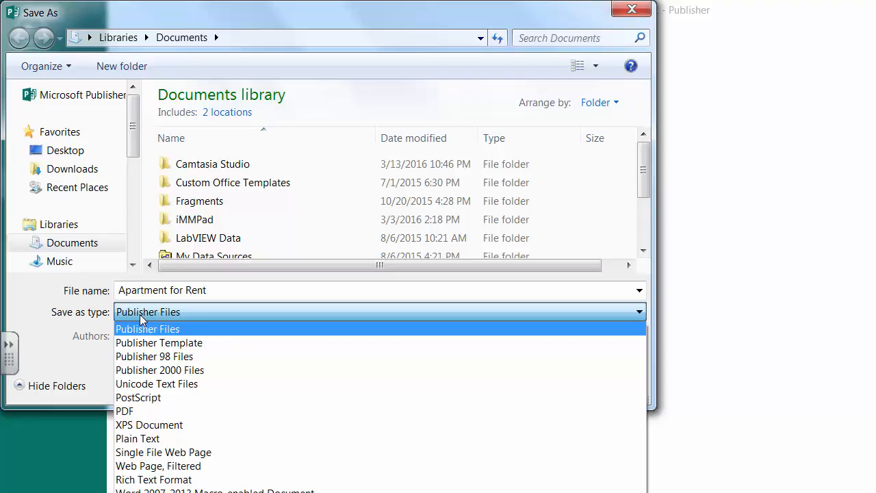
left_click(130, 412)
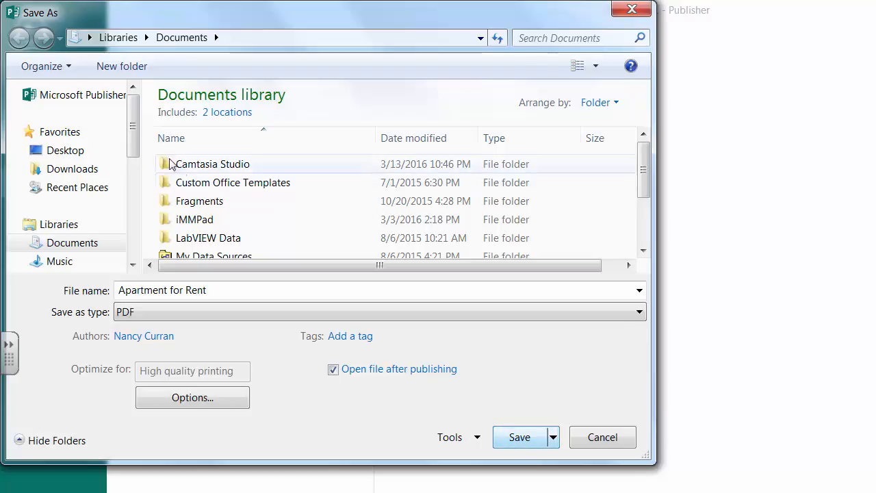
left_click(68, 154)
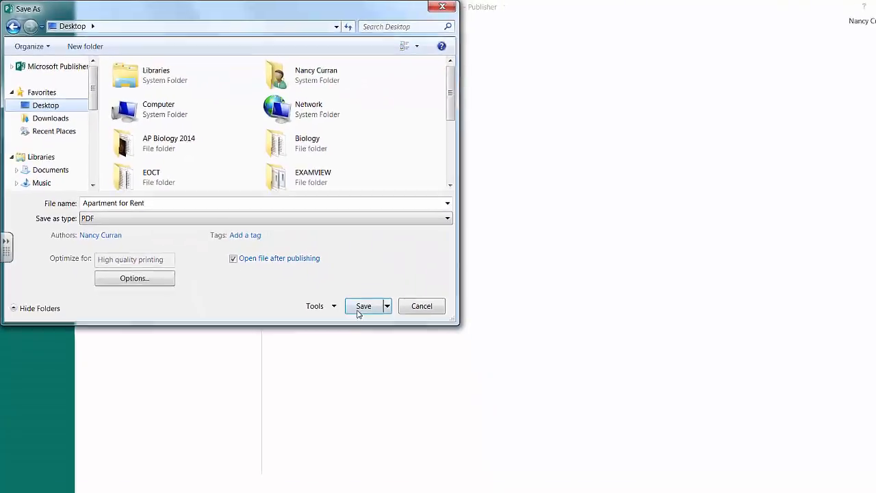
left_click(513, 443)
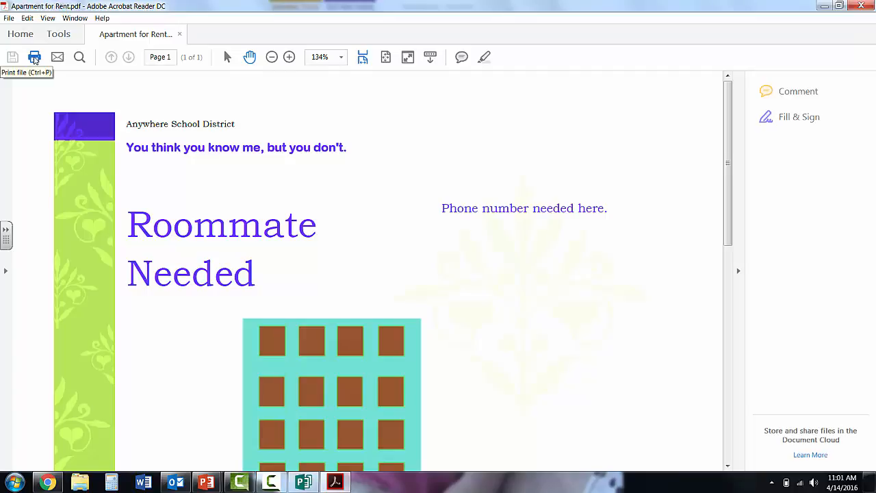
Step: Switch back to Publisher and examine the flyer's print settings and print preview
left_click(302, 483)
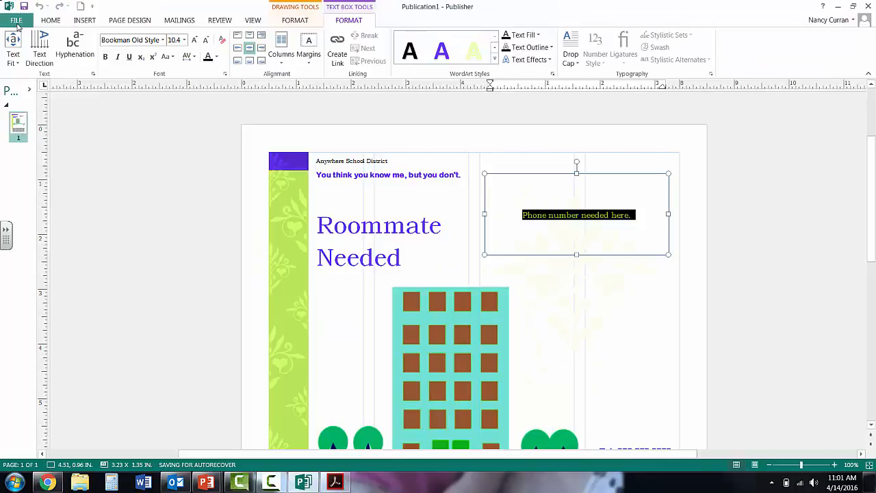
left_click(16, 23)
left_click(21, 143)
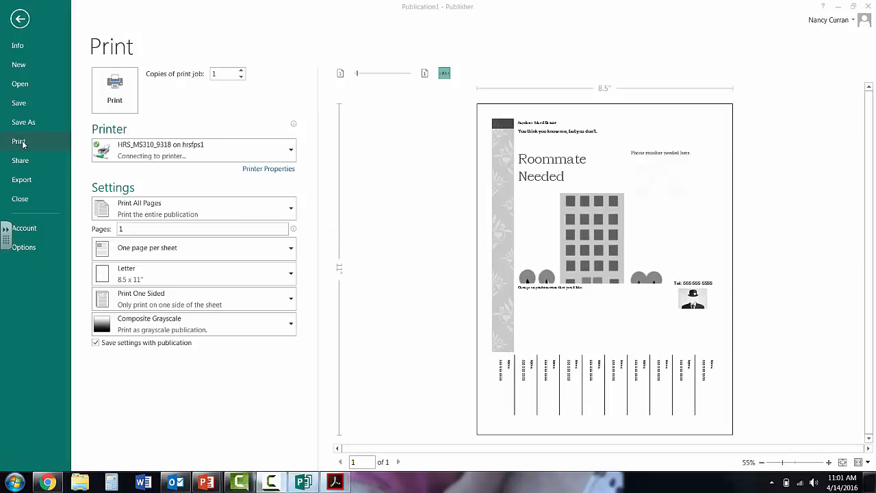
left_click(21, 20)
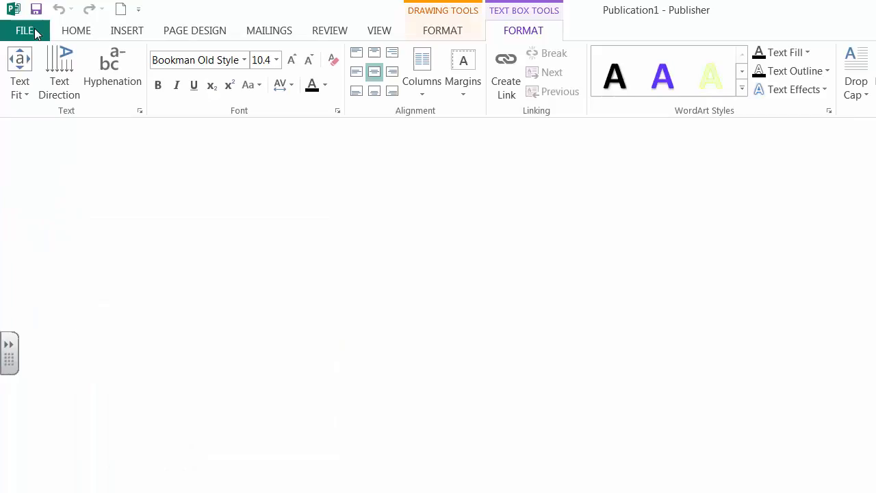